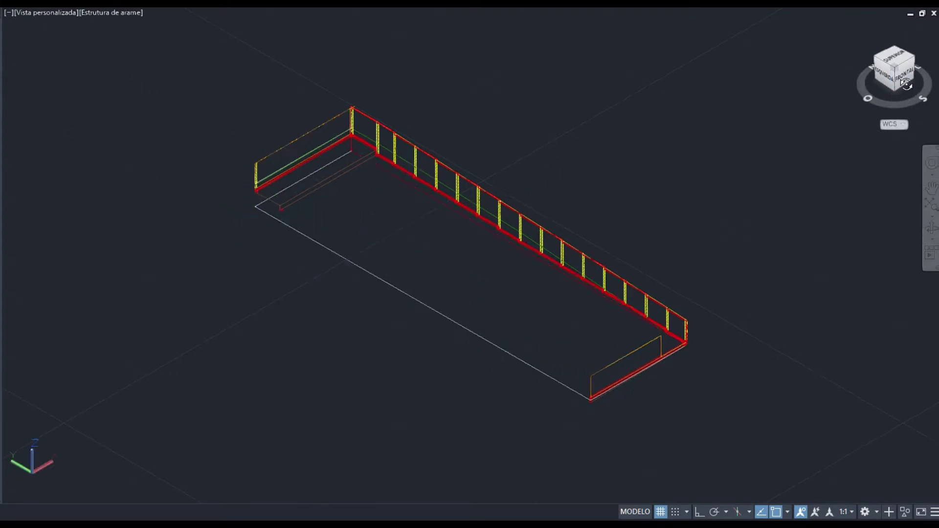
Step: Highlight the lot's long white boundary line, clear the selection, and show the model from the right side
click(329, 248)
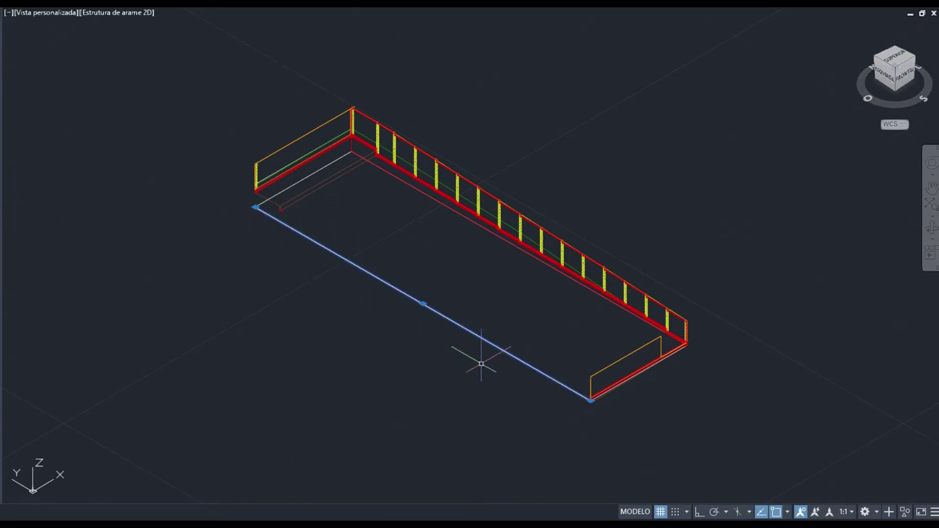
key(Escape)
click(903, 76)
click(914, 68)
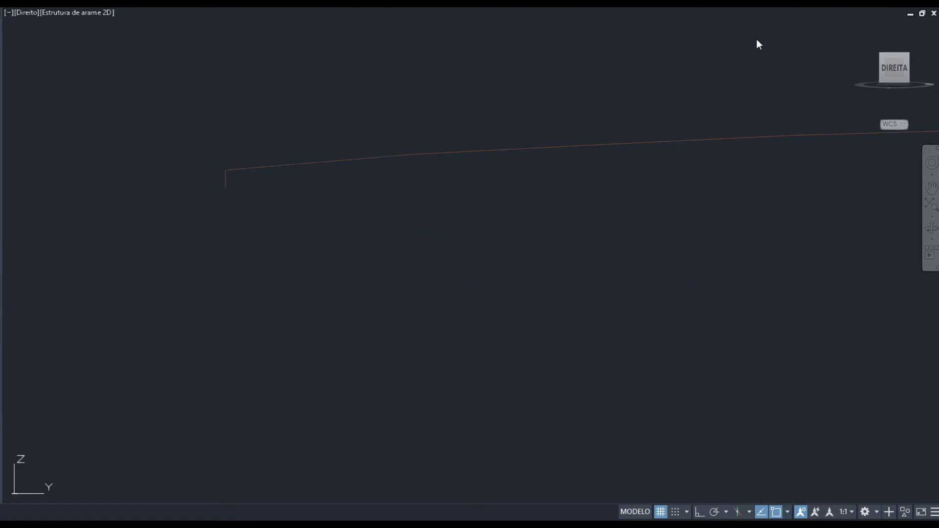
Step: Examine the brown ground profile against the straight white baseline, from its low end to the step at the high end
middle_drag(321, 199, 200, 201)
scroll(252, 211, down, 6)
scroll(254, 204, down, 2)
scroll(180, 183, up, 6)
scroll(206, 291, up, 6)
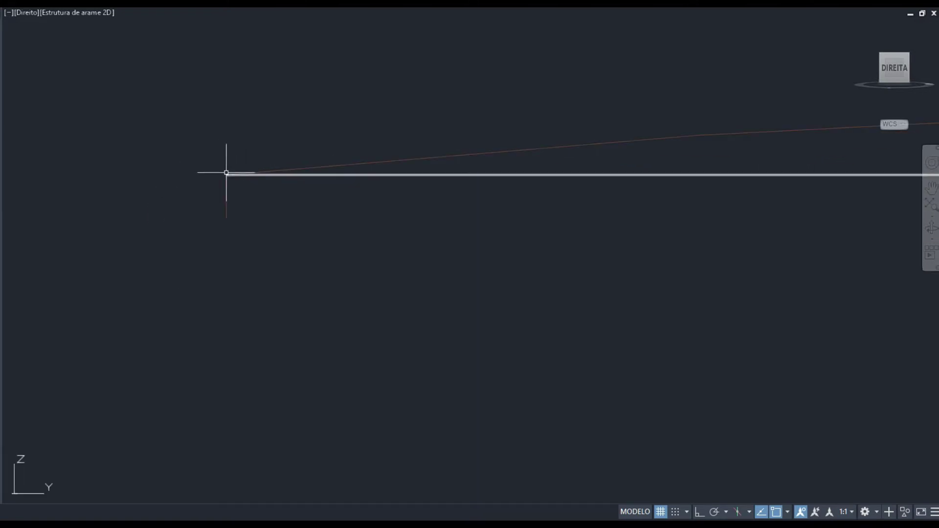
scroll(239, 174, down, 2)
middle_drag(352, 174, 163, 191)
scroll(163, 192, down, 1)
scroll(298, 189, down, 1)
middle_drag(373, 195, 245, 205)
scroll(520, 191, up, 4)
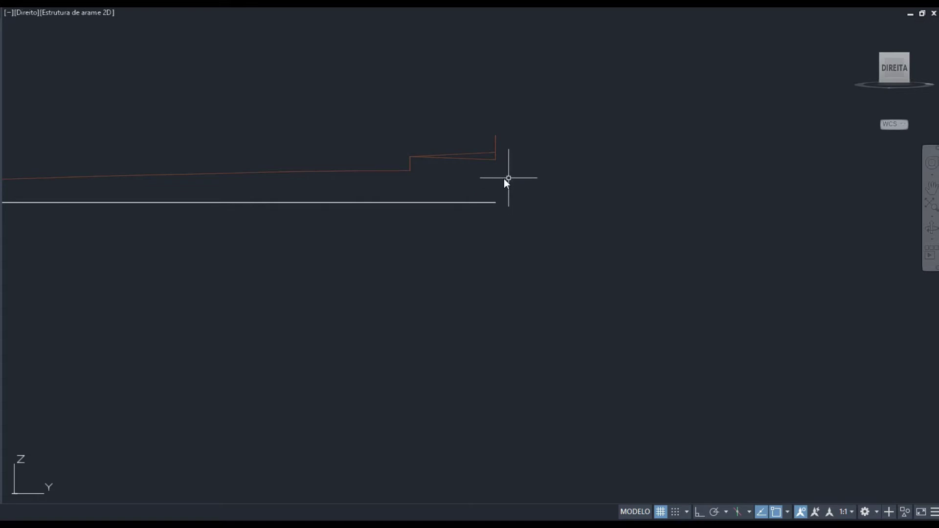
scroll(513, 161, up, 4)
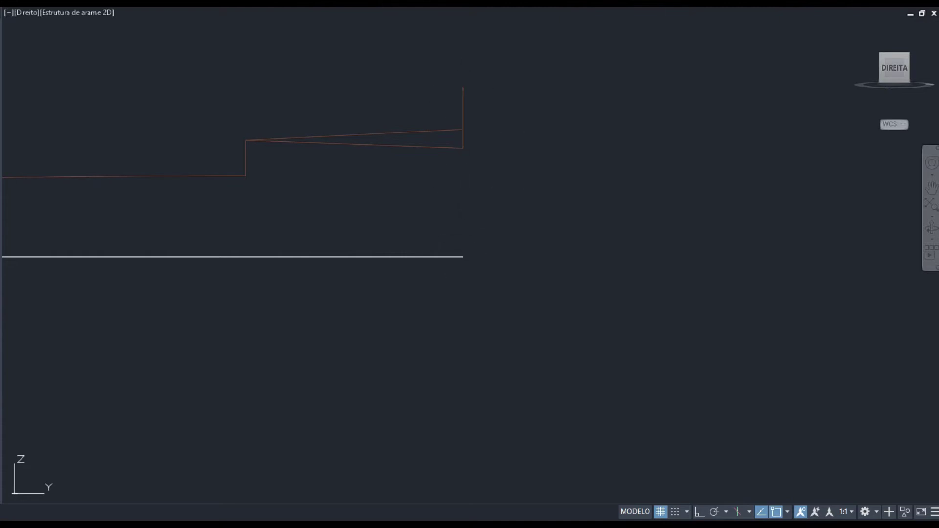
Step: Examine the green profile line against the brown ground profile and the white baseline along their full length
click(705, 21)
scroll(562, 92, down, 6)
middle_drag(392, 109, 514, 140)
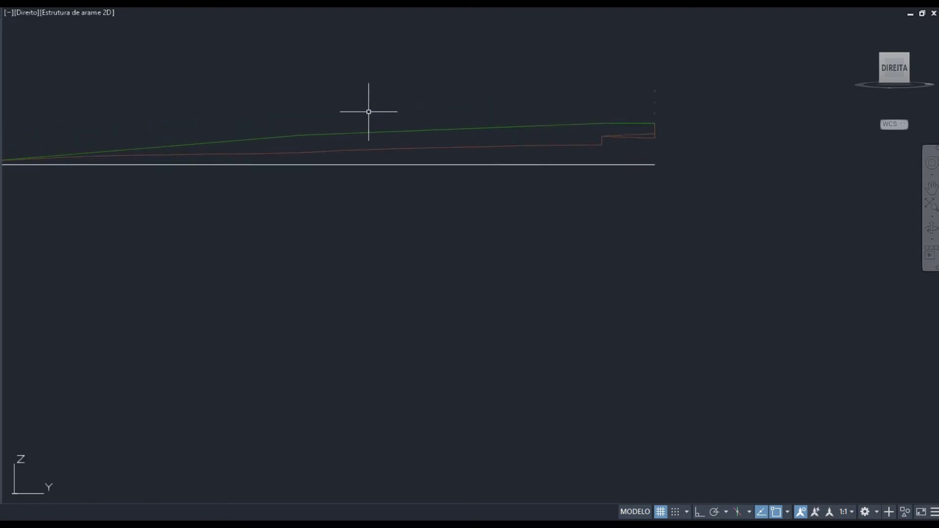
middle_drag(227, 182, 342, 216)
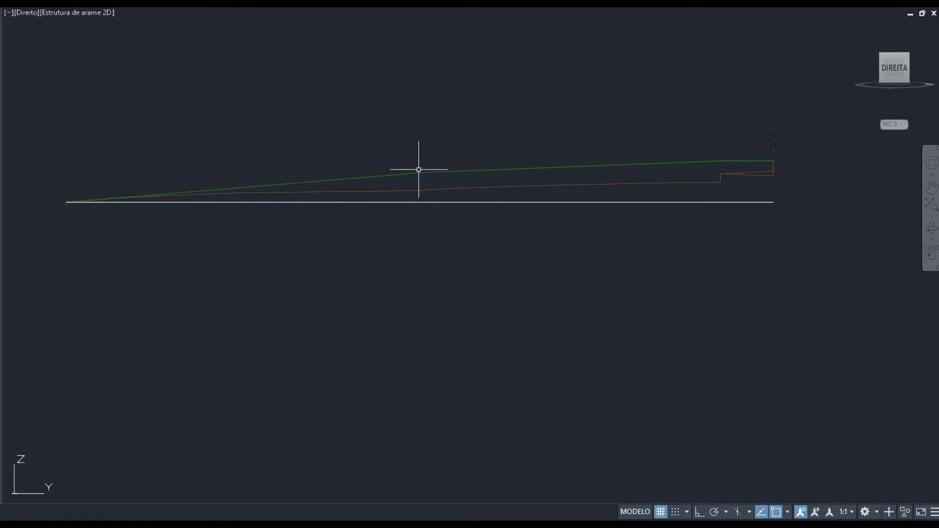
scroll(664, 153, down, 2)
scroll(660, 181, up, 4)
scroll(426, 231, down, 2)
middle_drag(137, 236, 192, 231)
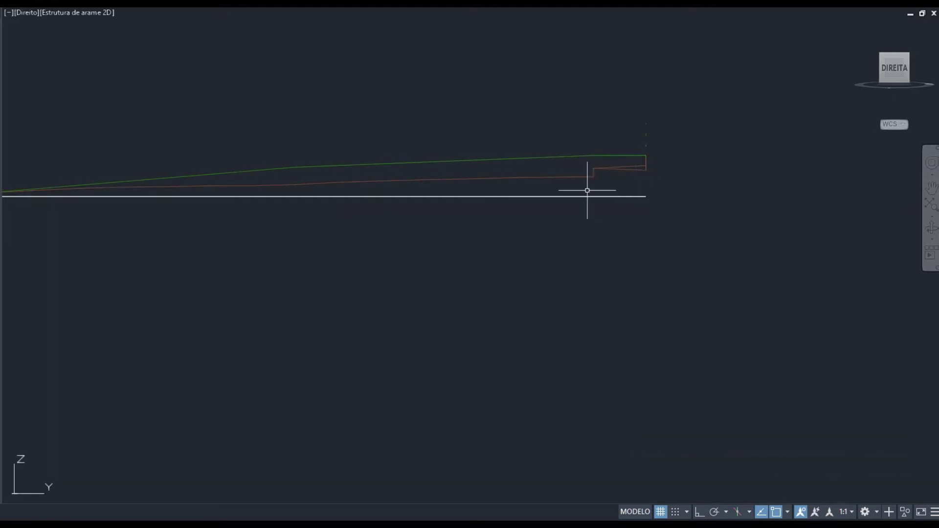
middle_drag(157, 225, 301, 211)
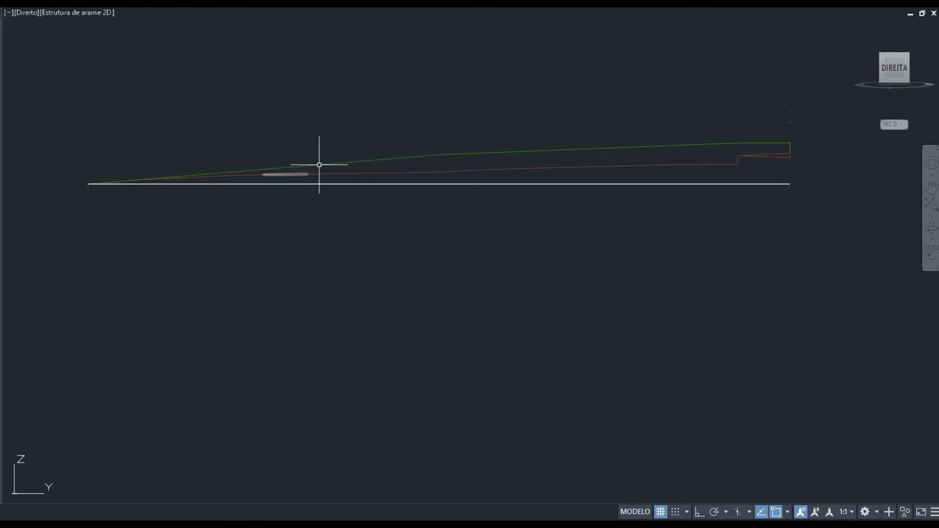
mouse_move(698, 145)
middle_down()
mouse_move(484, 194)
mouse_move(289, 223)
middle_up()
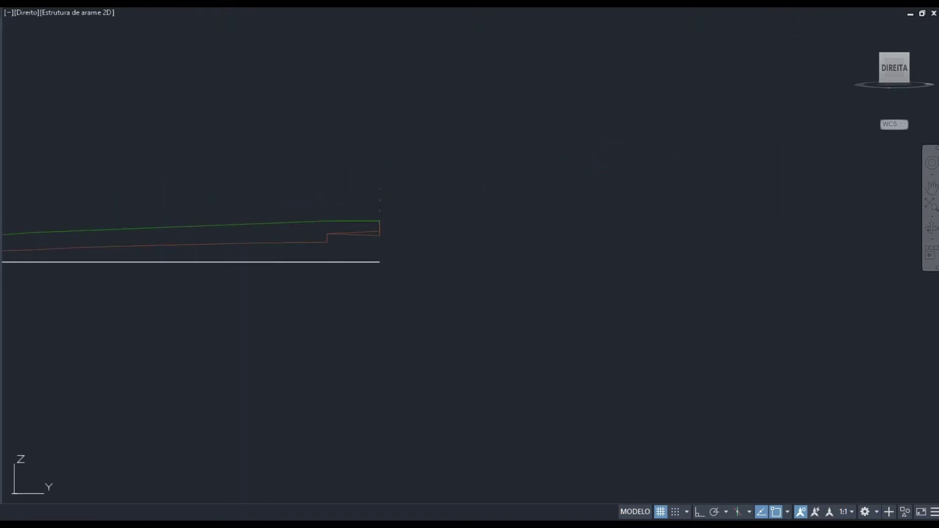
Step: Inspect the complete wall elevation from the right side, from the first columns to the green line's level segment at the high end
click(856, 28)
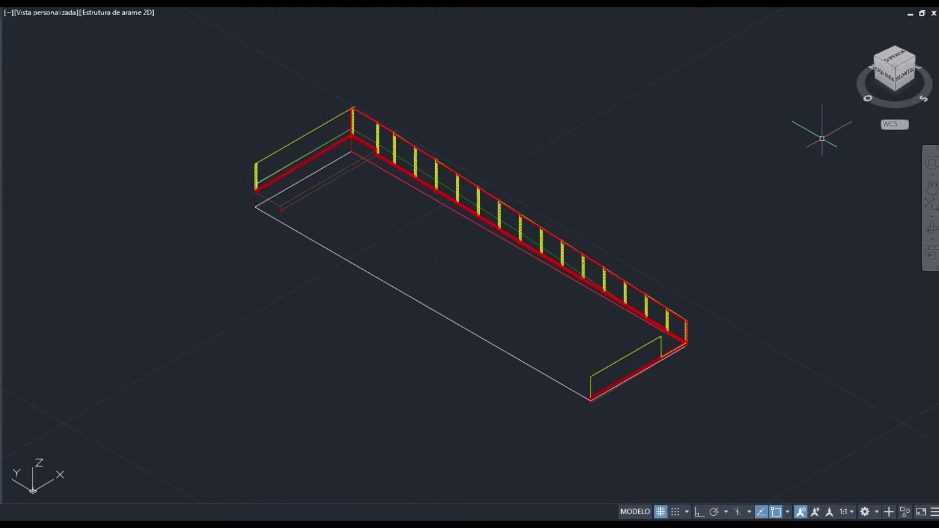
drag(900, 72, 908, 78)
click(916, 68)
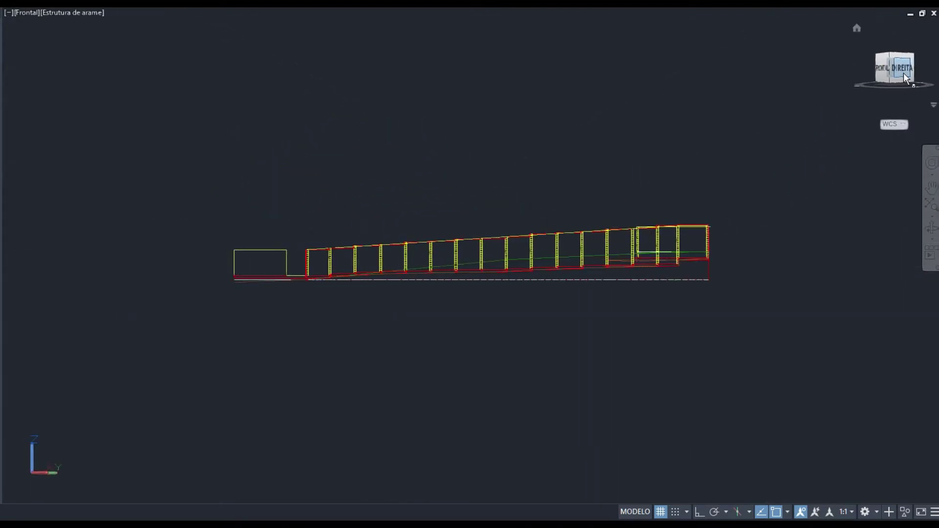
scroll(249, 274, up, 10)
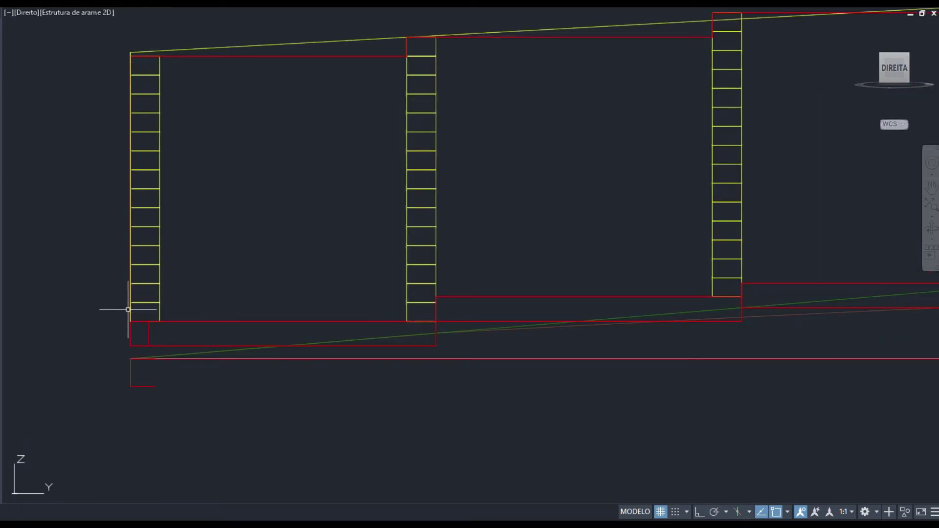
scroll(126, 351, down, 8)
mouse_move(440, 339)
middle_down()
mouse_move(319, 329)
mouse_move(400, 304)
mouse_move(470, 300)
middle_up()
middle_drag(519, 335, 204, 351)
scroll(589, 287, up, 5)
click(525, 248)
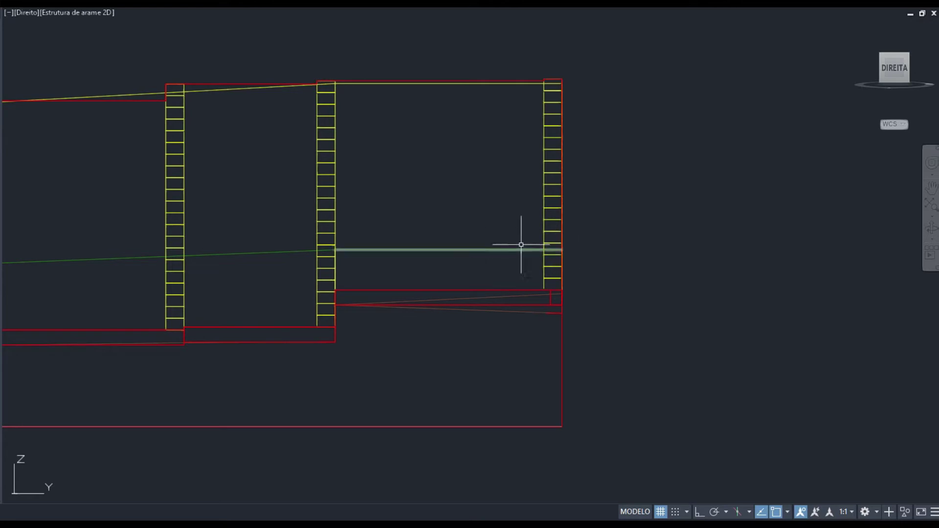
key(Delete)
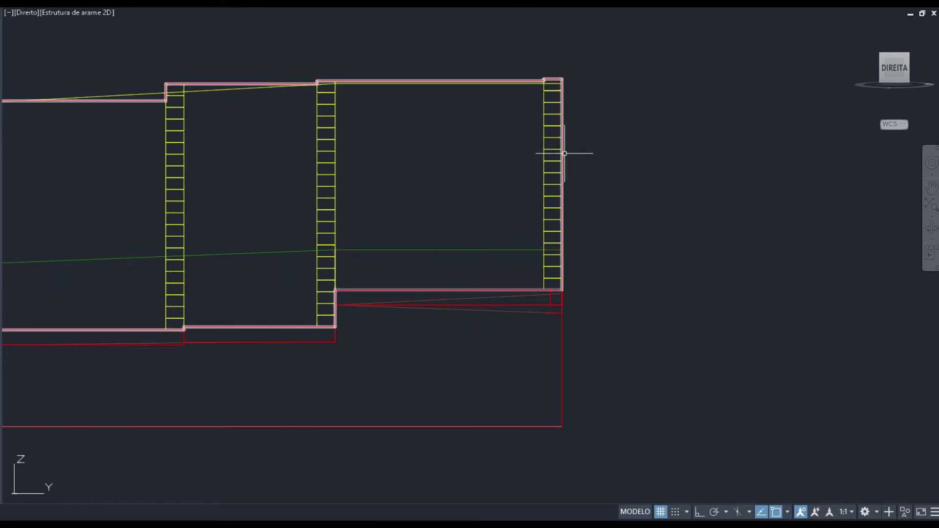
Step: Examine how the column tops and stepped red outline meet the sloping yellow top line, and highlight a column edge
scroll(563, 250, down, 5)
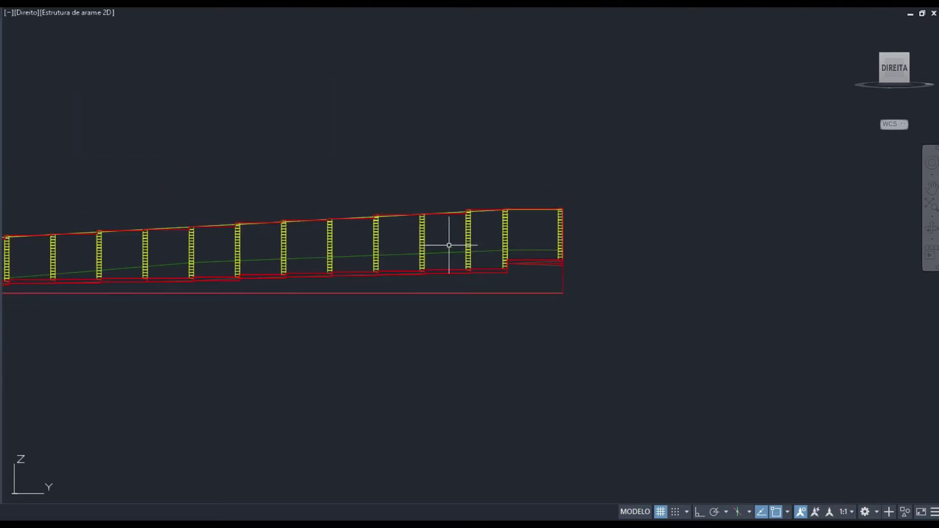
middle_drag(242, 294, 411, 262)
middle_drag(203, 291, 312, 289)
scroll(340, 201, up, 8)
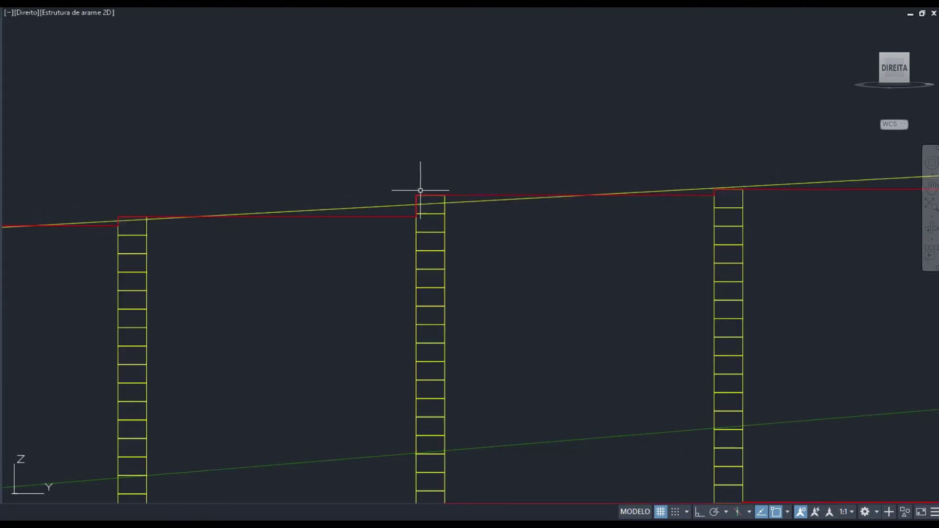
scroll(430, 239, up, 2)
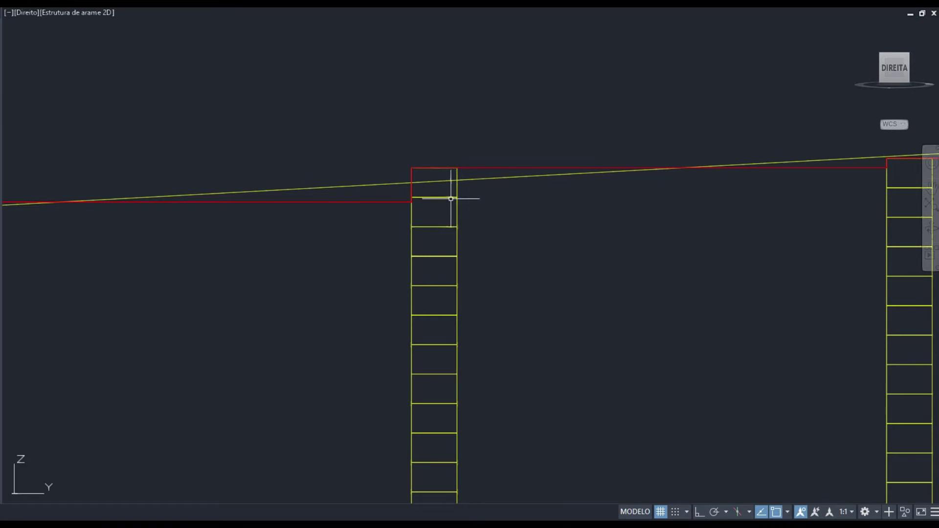
scroll(449, 212, down, 4)
mouse_move(222, 360)
middle_down()
mouse_move(285, 338)
mouse_move(353, 395)
middle_up()
scroll(379, 294, up, 4)
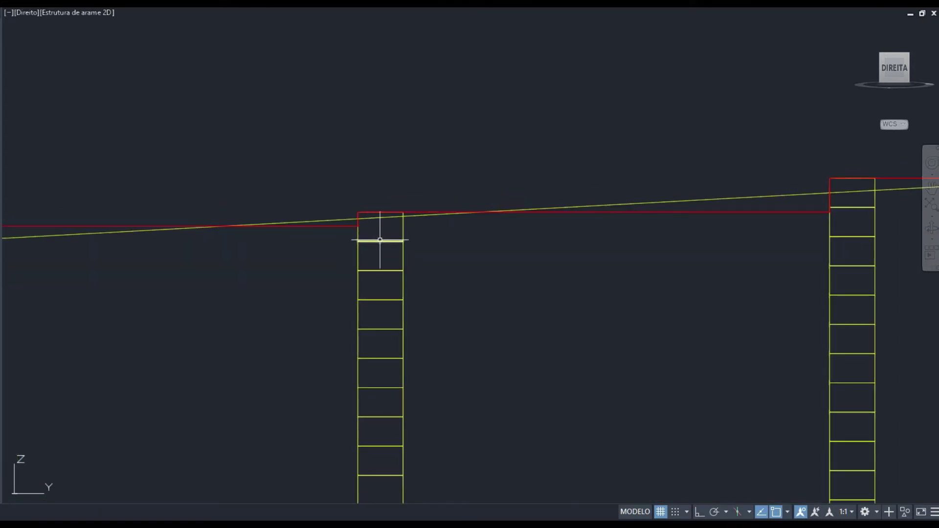
scroll(379, 240, up, 2)
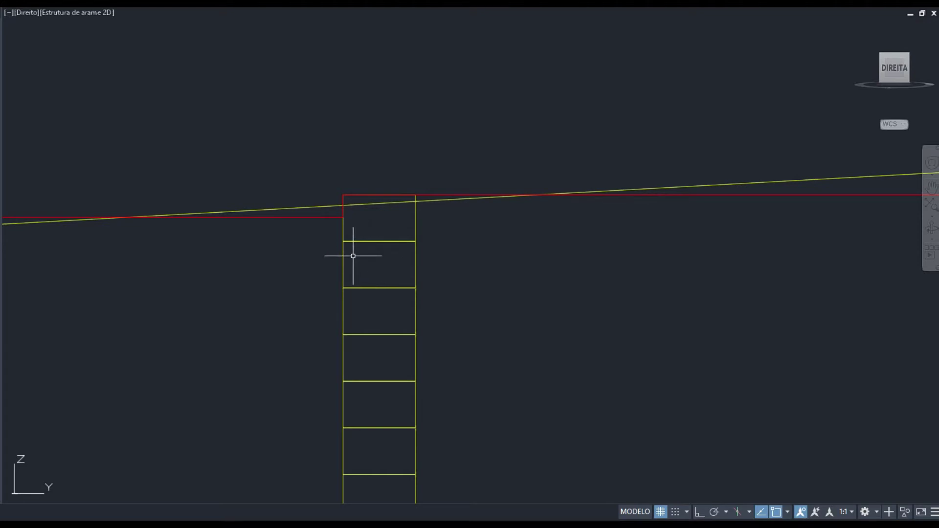
click(415, 223)
key(Escape)
Step: Inspect the low end of the wall elevation and highlight the red base beam below the first bay
scroll(408, 273, down, 8)
scroll(482, 329, down, 3)
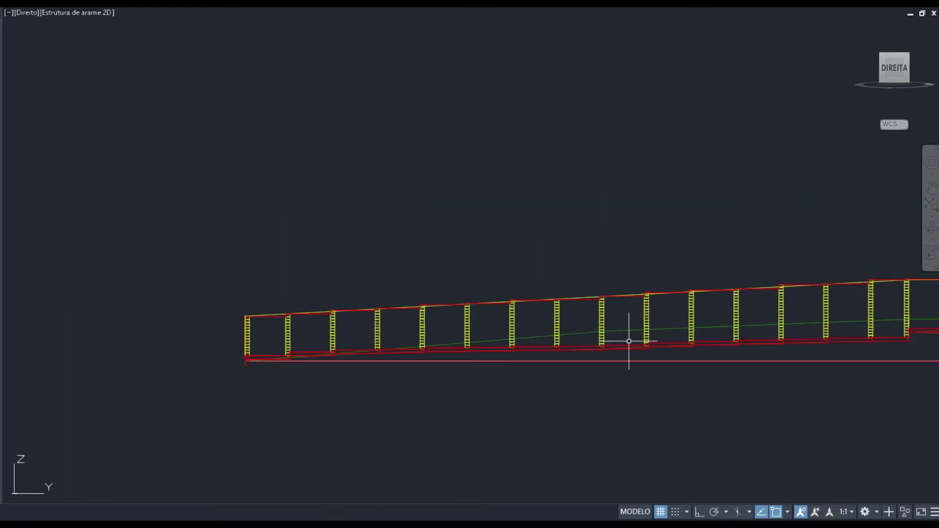
scroll(604, 329, down, 3)
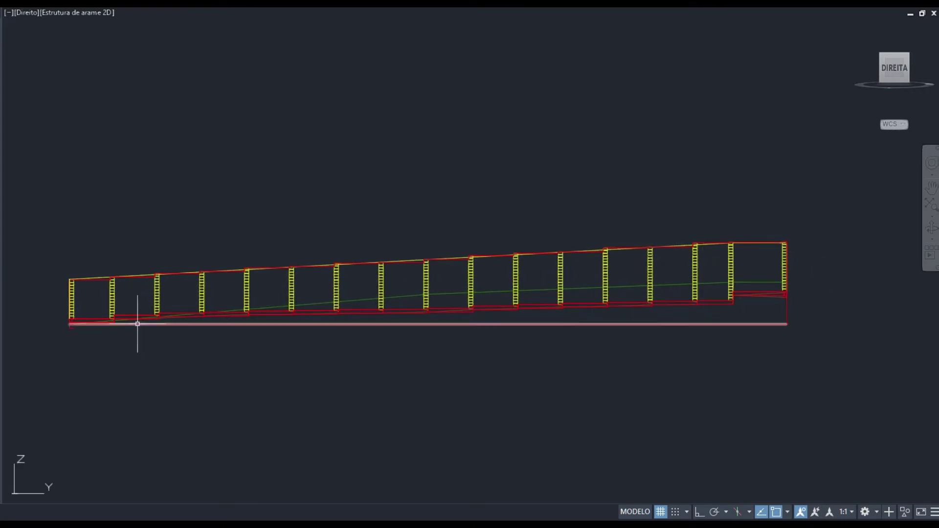
middle_drag(239, 359, 322, 334)
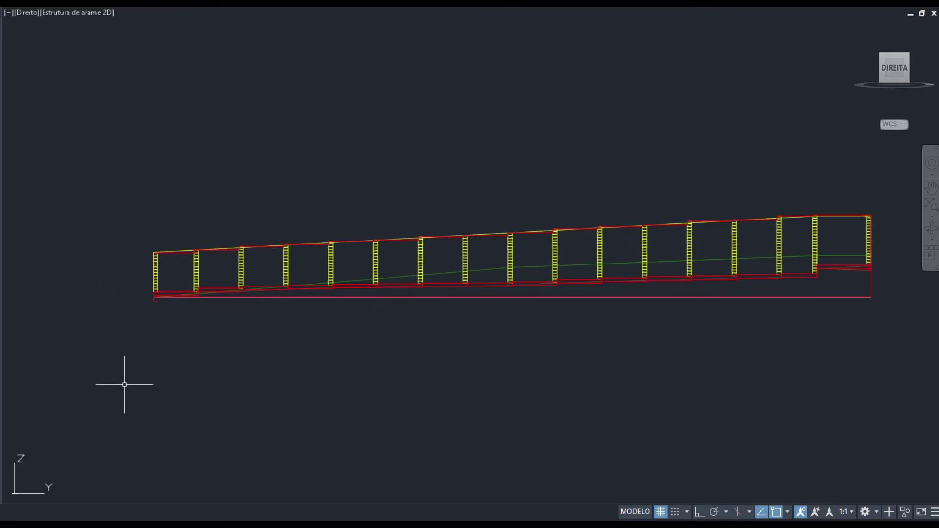
scroll(180, 348, up, 2)
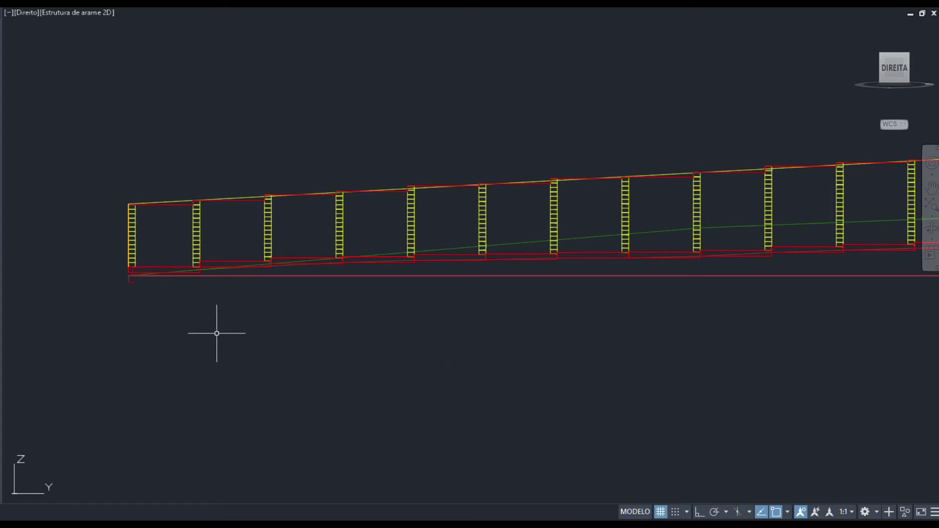
scroll(125, 252, up, 4)
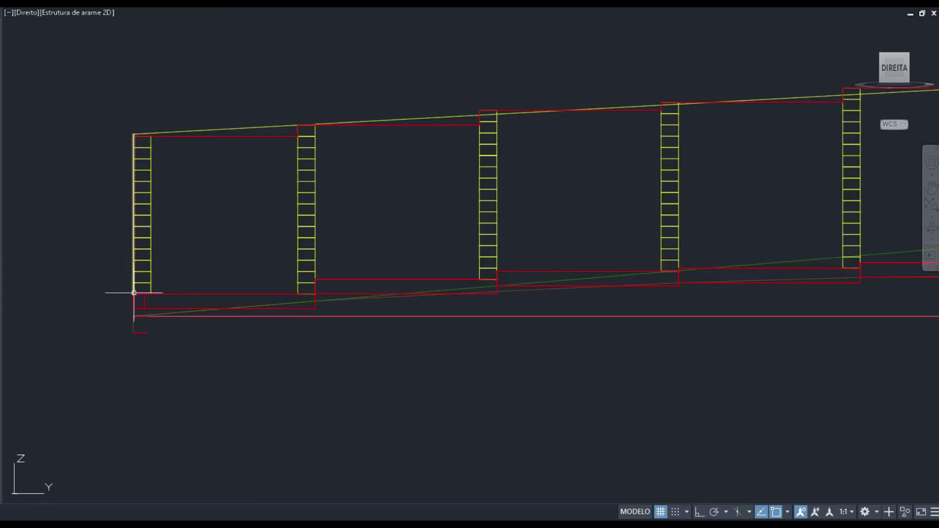
click(155, 308)
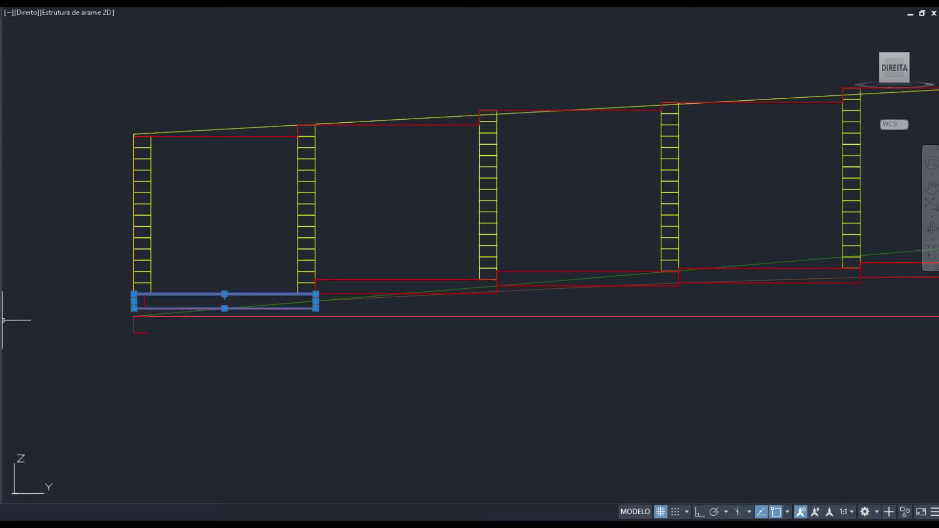
key(Escape)
Step: Show the wall in the isometric home view and highlight a base beam between two adjacent columns
click(854, 30)
scroll(523, 251, up, 5)
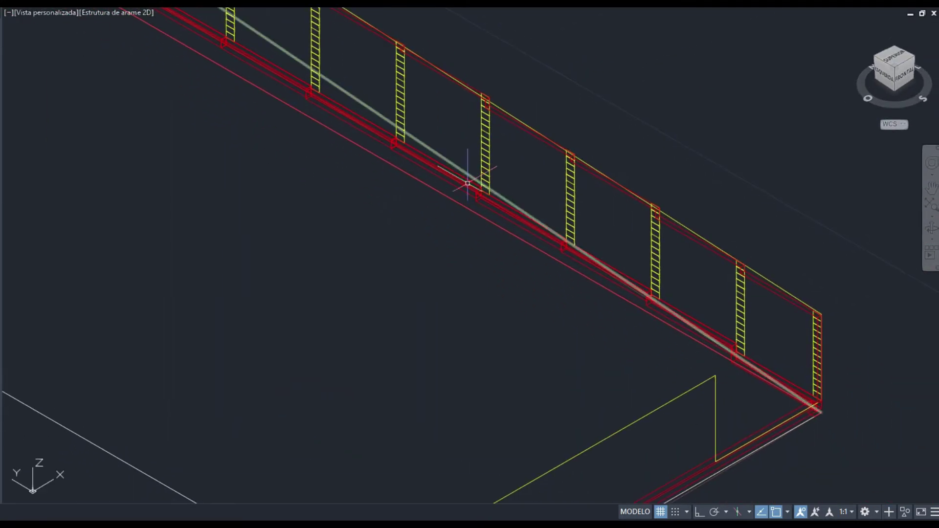
click(398, 147)
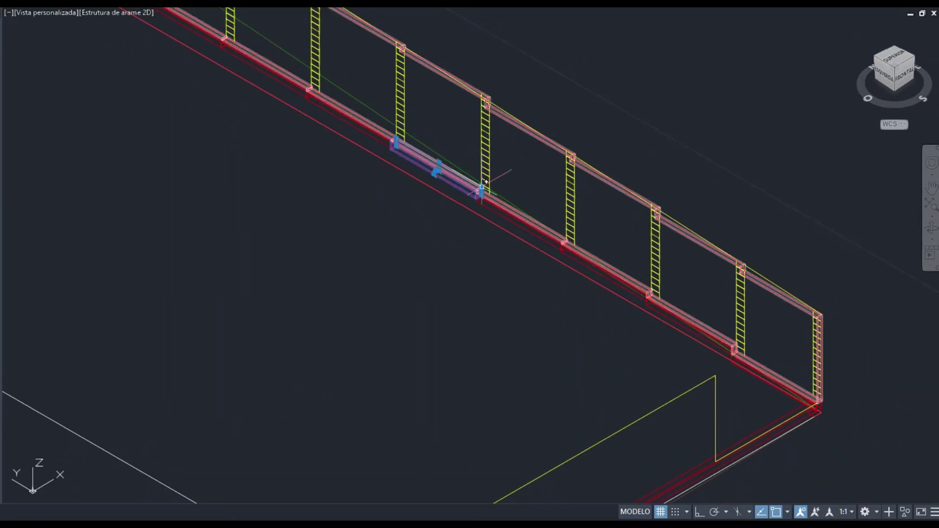
key(Escape)
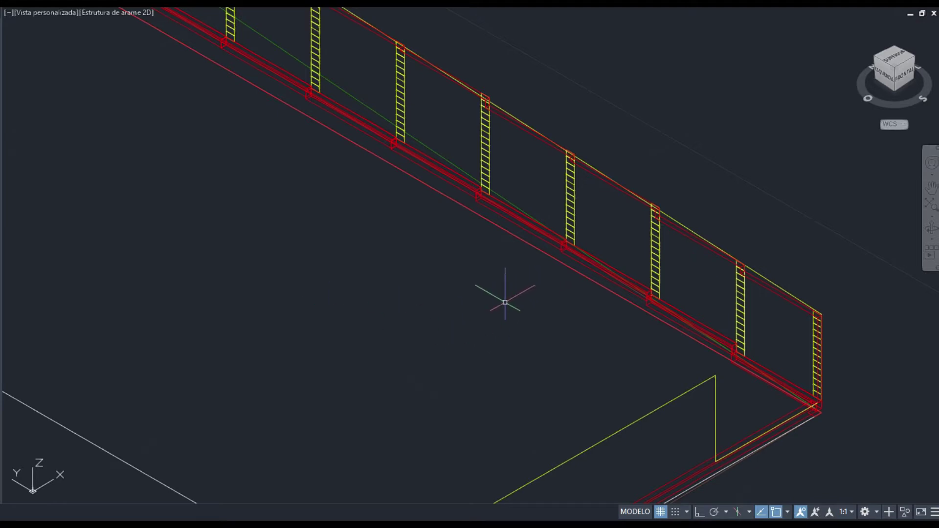
Step: Inspect the stepped base beams against the ground profile from the right side and highlight one ground profile segment beneath a beam
scroll(504, 300, down, 5)
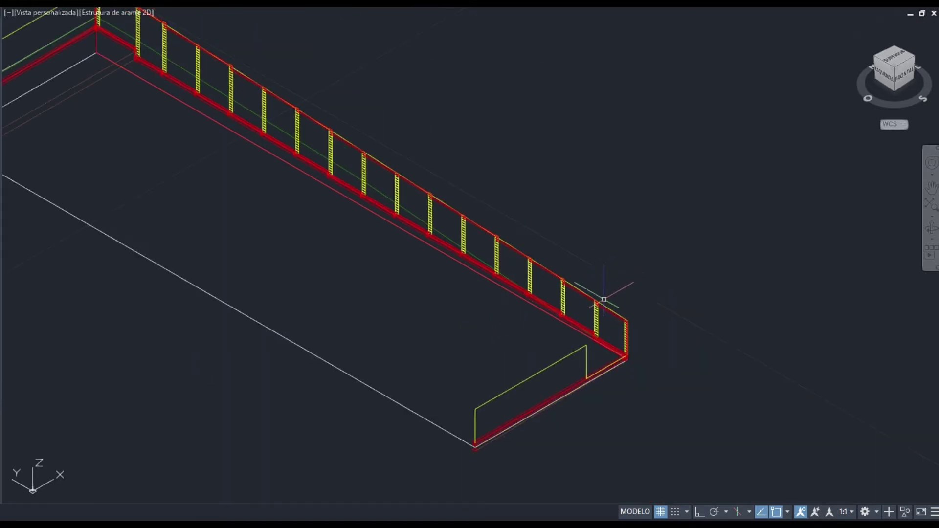
scroll(606, 283, up, 4)
click(907, 73)
click(905, 74)
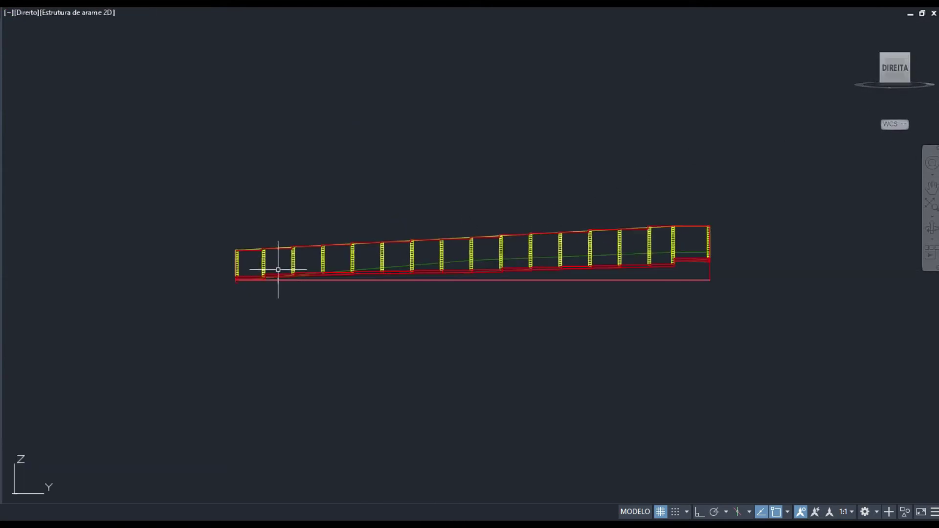
scroll(286, 264, up, 6)
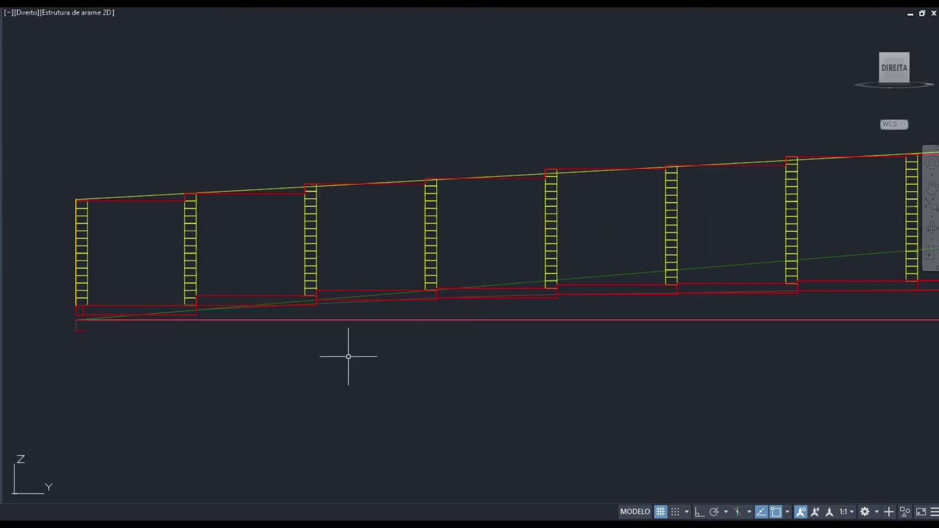
middle_drag(362, 368, 192, 356)
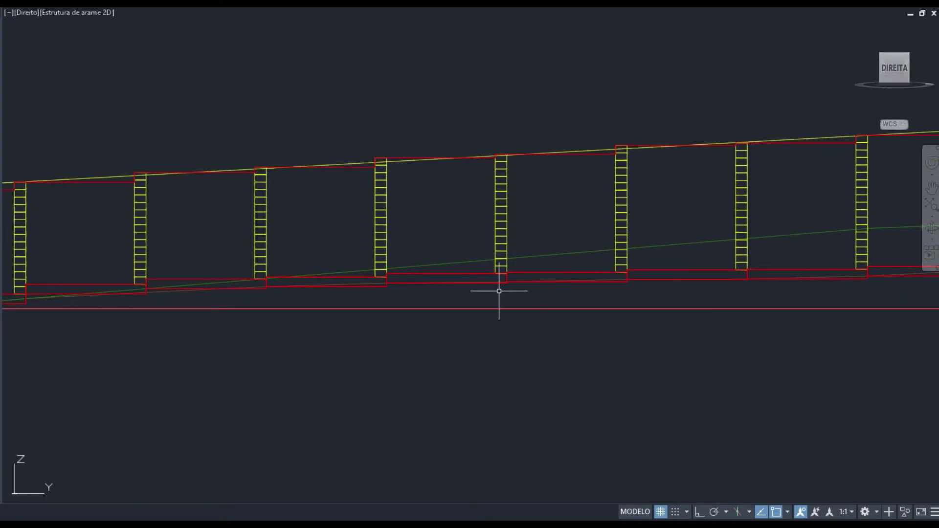
scroll(470, 275, up, 5)
click(343, 309)
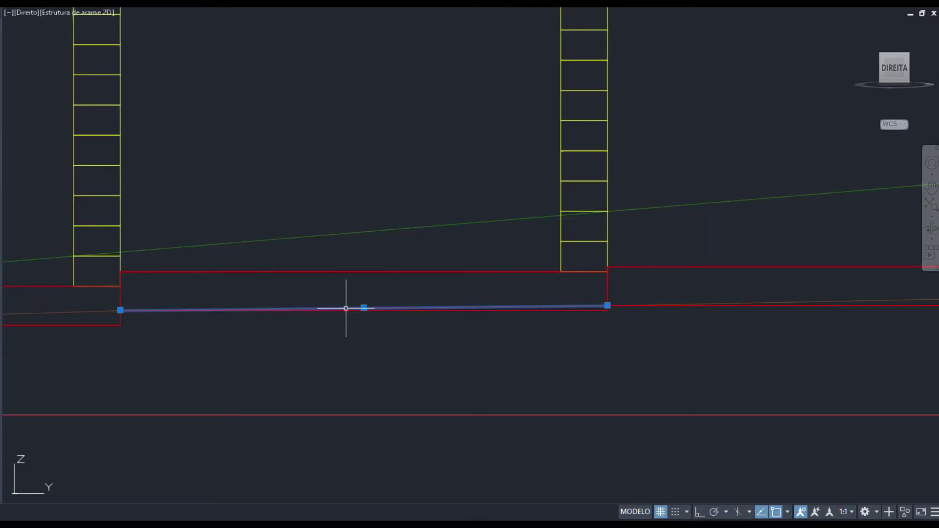
scroll(688, 72, down, 5)
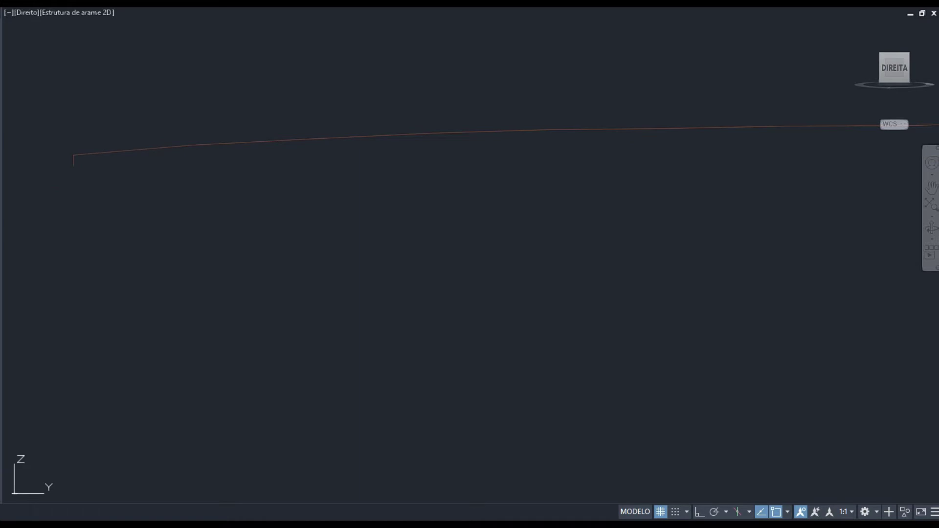
Step: Inspect the low end of the wall and highlight the first ground profile segment beneath the lowest base beam
scroll(99, 167, up, 5)
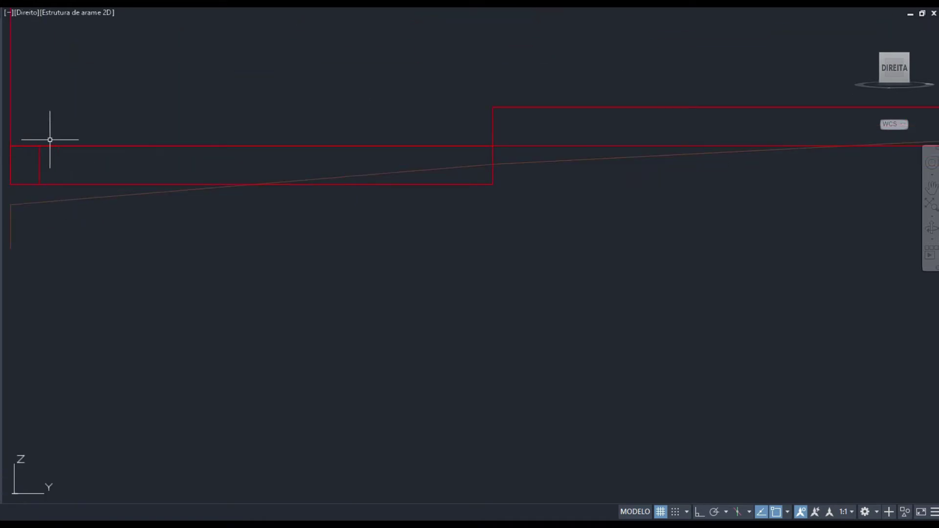
middle_drag(196, 232, 246, 227)
click(94, 198)
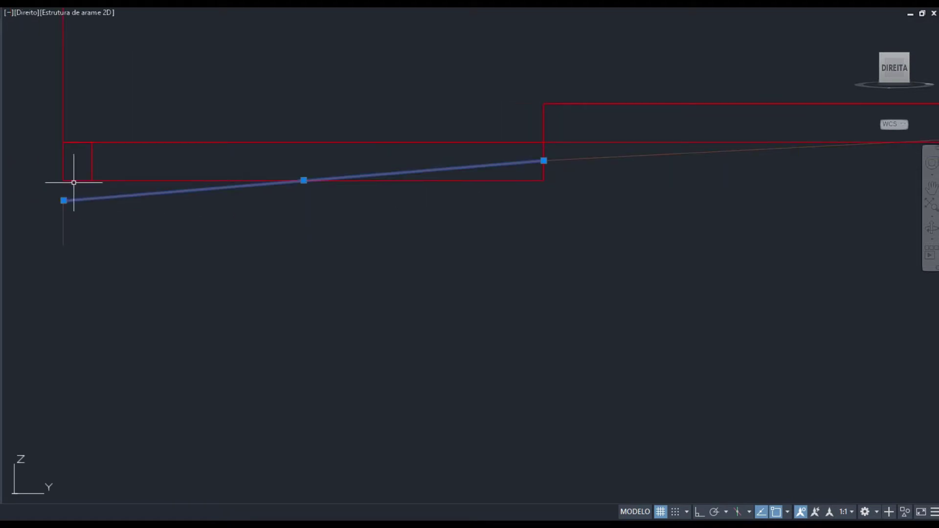
key(Escape)
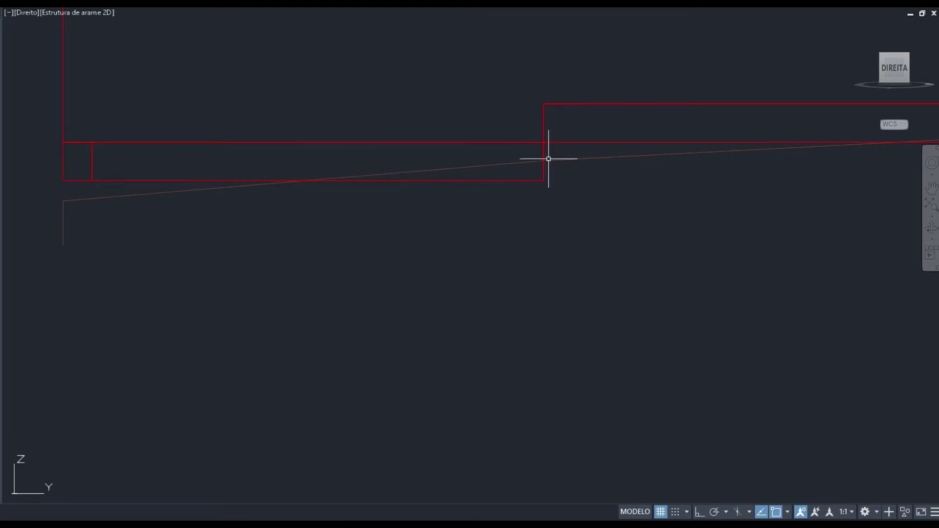
Step: Examine each stepped base beam against the ground profile, following the wall from the second bay up the slope
mouse_move(577, 185)
middle_down()
mouse_move(391, 184)
mouse_move(210, 227)
middle_up()
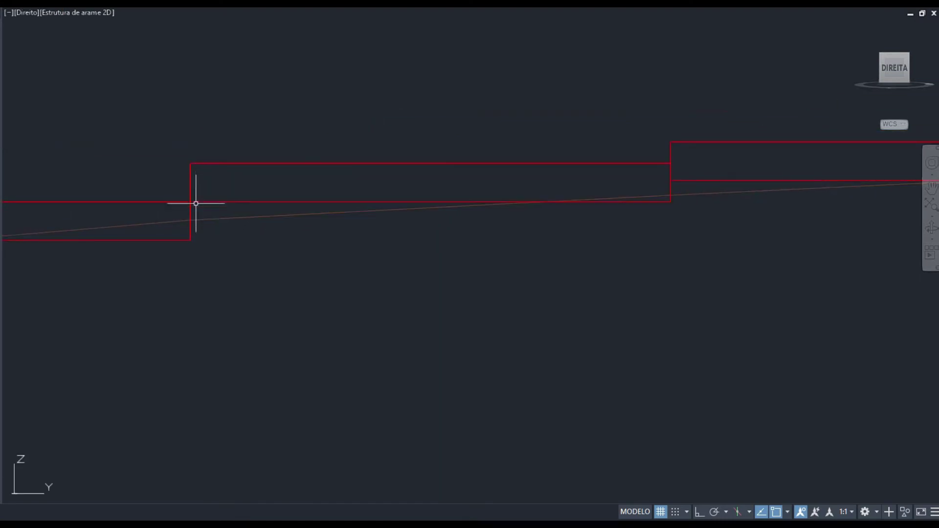
middle_drag(627, 197, 455, 212)
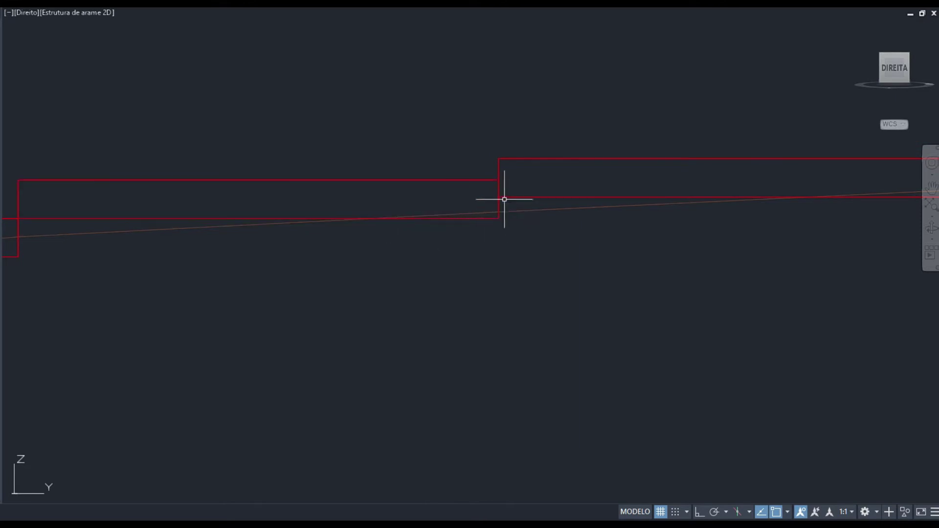
mouse_move(587, 218)
middle_down()
mouse_move(237, 241)
mouse_move(225, 207)
middle_up()
scroll(537, 222, down, 4)
middle_drag(577, 232, 178, 247)
scroll(178, 247, up, 4)
middle_drag(556, 218, 121, 259)
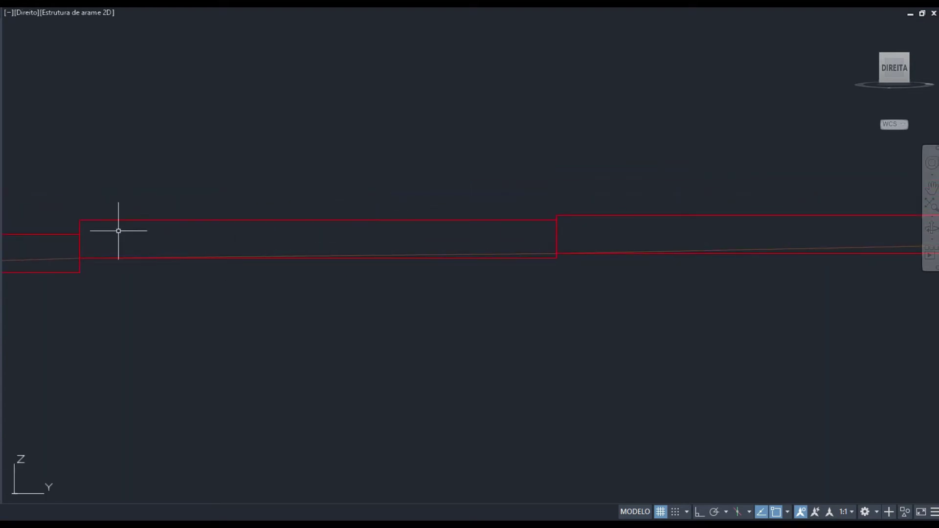
scroll(497, 268, down, 2)
mouse_move(624, 274)
middle_down()
mouse_move(386, 294)
mouse_move(202, 274)
middle_up()
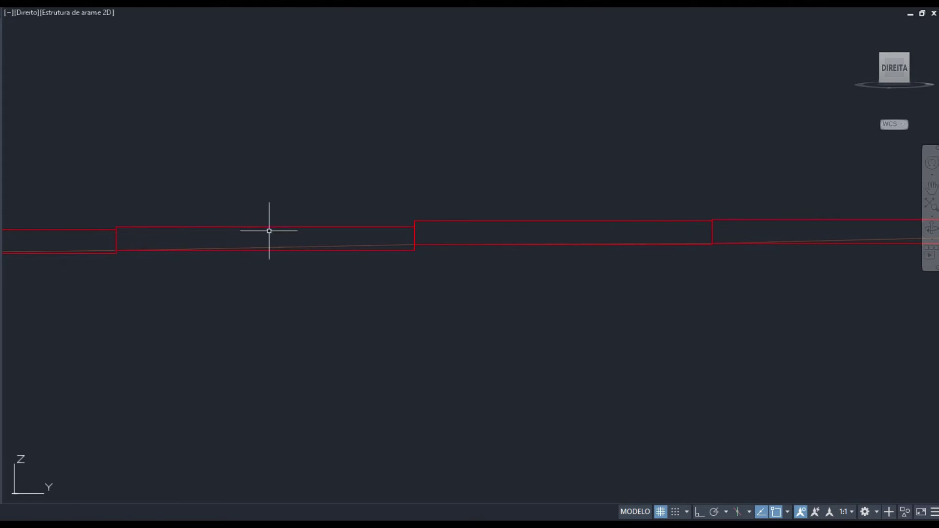
middle_drag(632, 271, 199, 291)
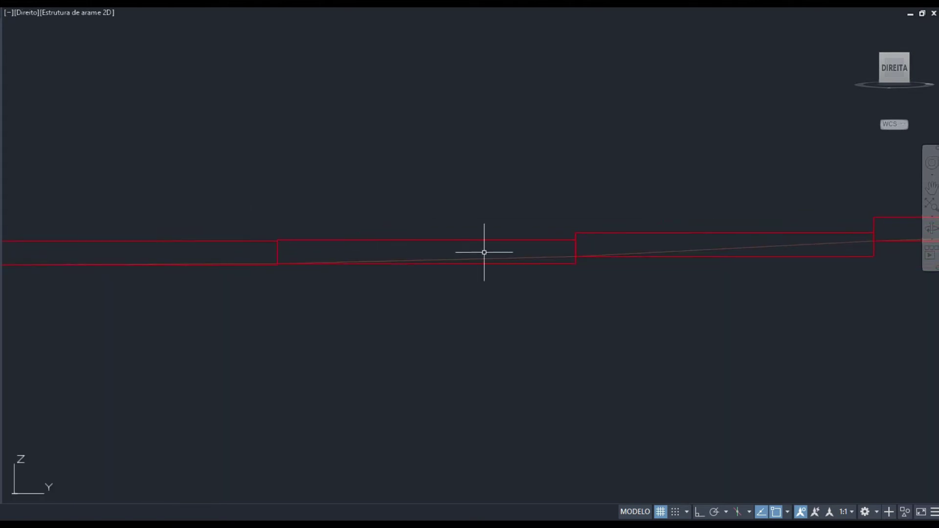
mouse_move(389, 251)
middle_down()
mouse_move(210, 255)
mouse_move(218, 256)
middle_up()
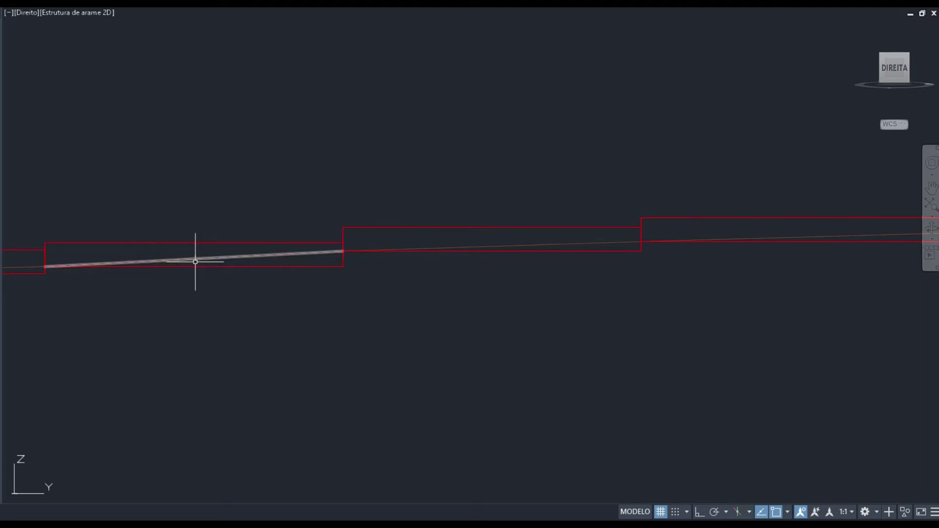
Step: Inspect the last base beams and the ground profile lines at the high end corner of the wall
mouse_move(681, 278)
middle_down()
mouse_move(561, 293)
mouse_move(160, 298)
middle_up()
scroll(345, 249, down, 2)
middle_drag(501, 254, 135, 265)
scroll(266, 258, up, 2)
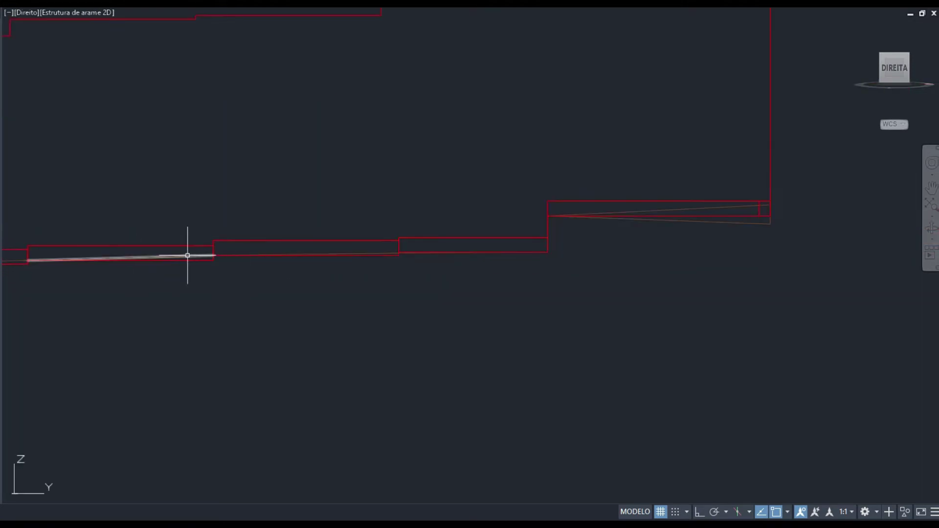
scroll(305, 249, up, 4)
scroll(536, 269, down, 4)
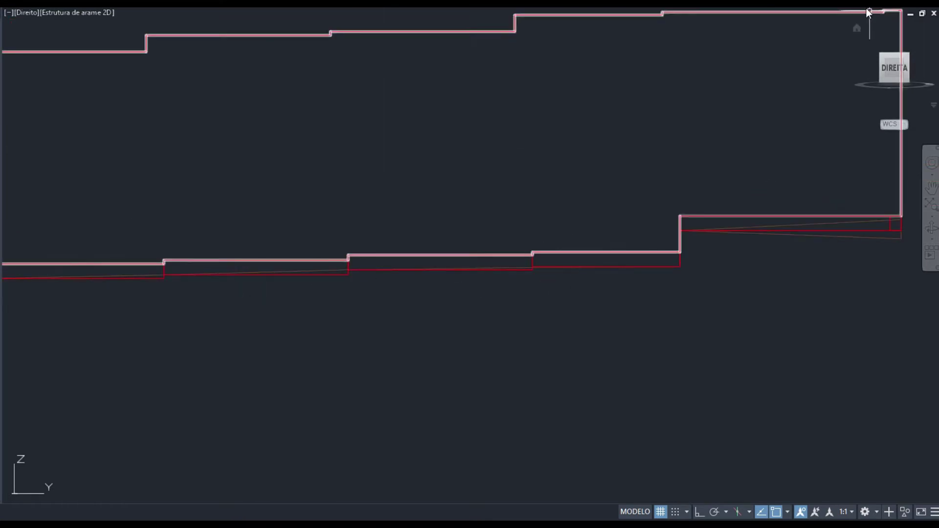
Step: Show the wall wireframe in the isometric home view and inspect its long run and both side returns
click(856, 30)
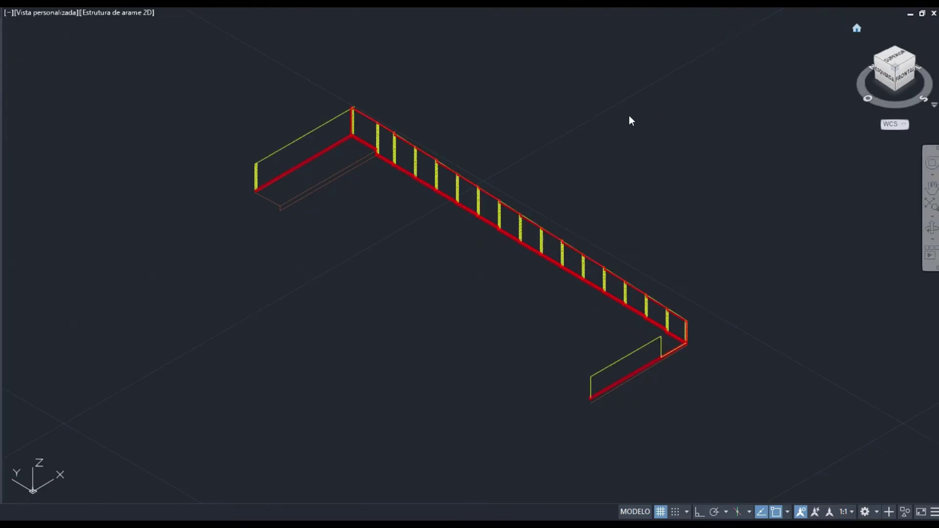
scroll(575, 211, down, 4)
scroll(538, 215, up, 6)
middle_drag(709, 309, 542, 221)
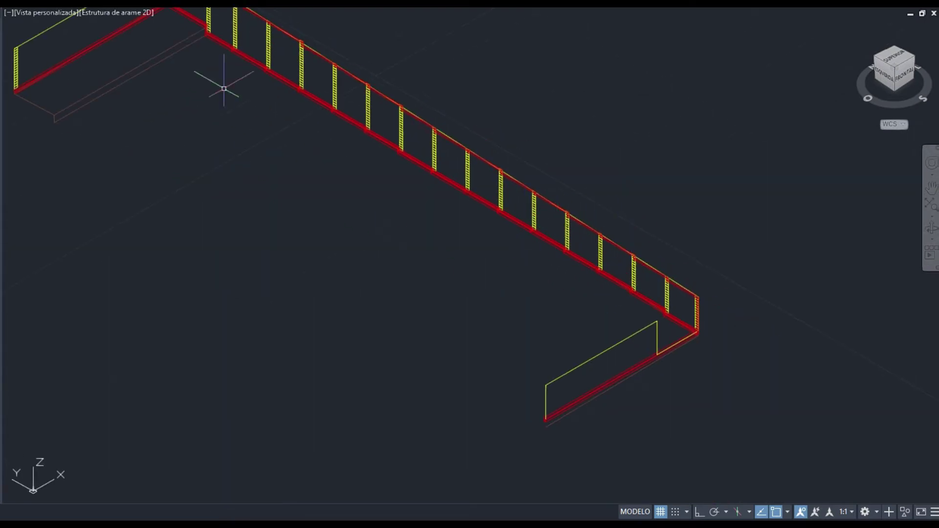
scroll(491, 141, down, 2)
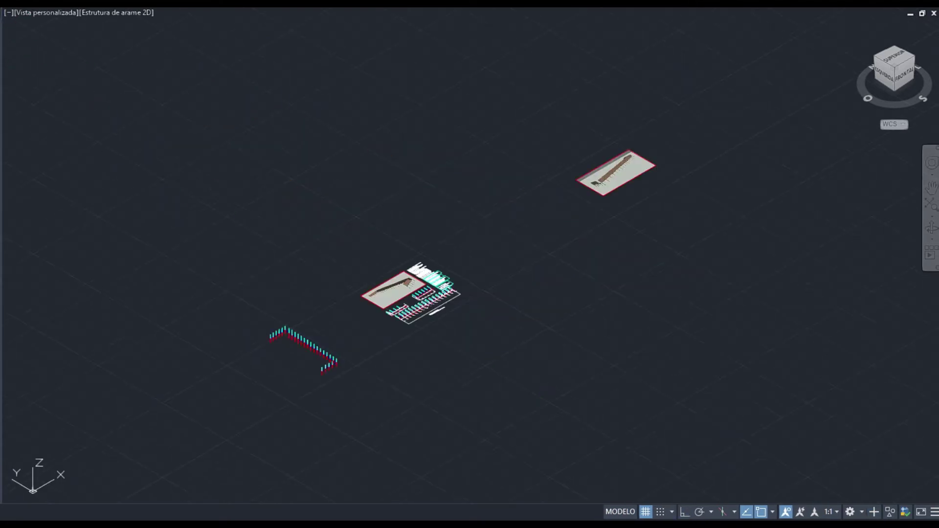
Step: Show the column model drawing in top view and inspect the sheet with the wall render, column elevations and material quantities
middle_drag(355, 400, 409, 288)
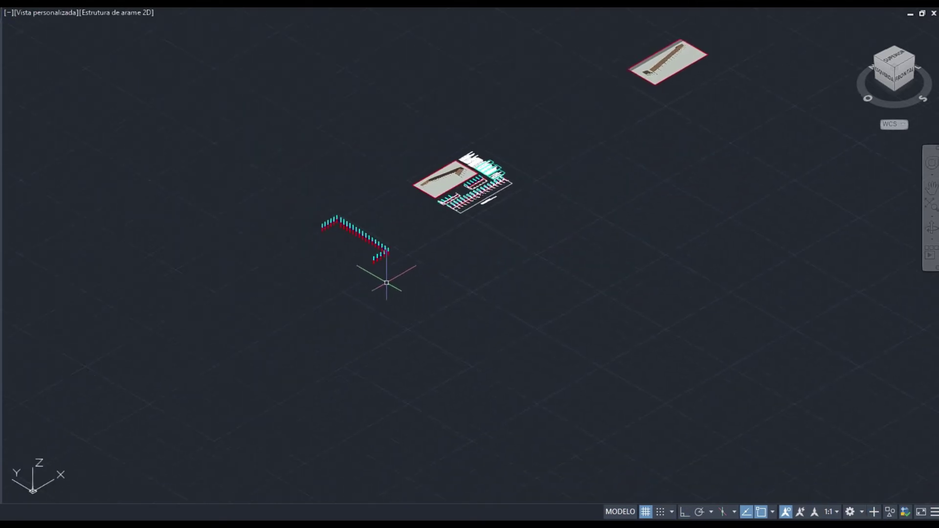
click(894, 57)
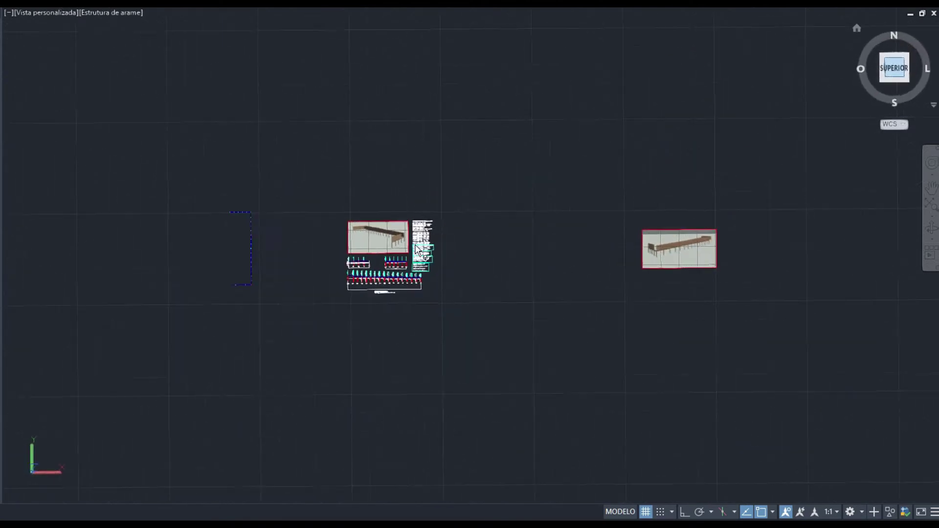
scroll(390, 237, up, 6)
middle_drag(705, 261, 672, 151)
scroll(477, 142, up, 2)
middle_drag(260, 106, 442, 177)
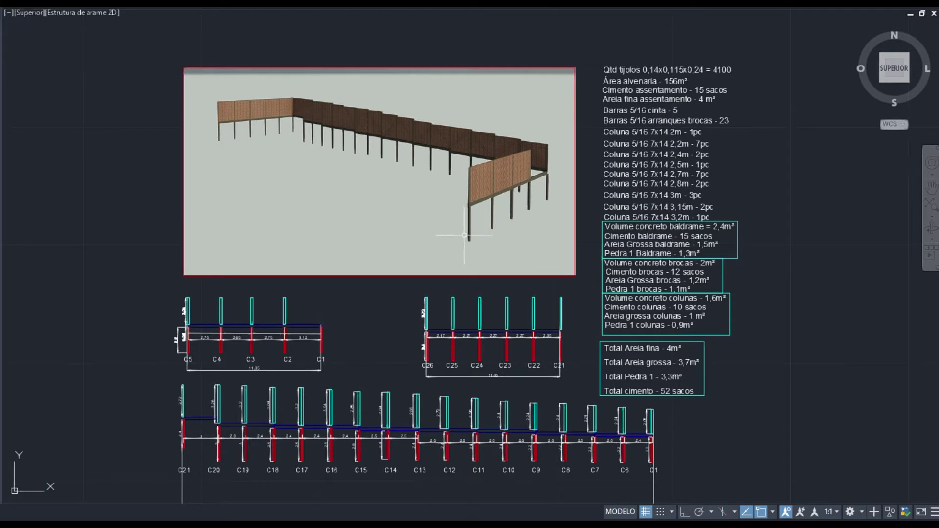
Step: Read the material quantities list and the dimensioned column elevations, starting with the run from C5 to C1
middle_drag(566, 235, 370, 249)
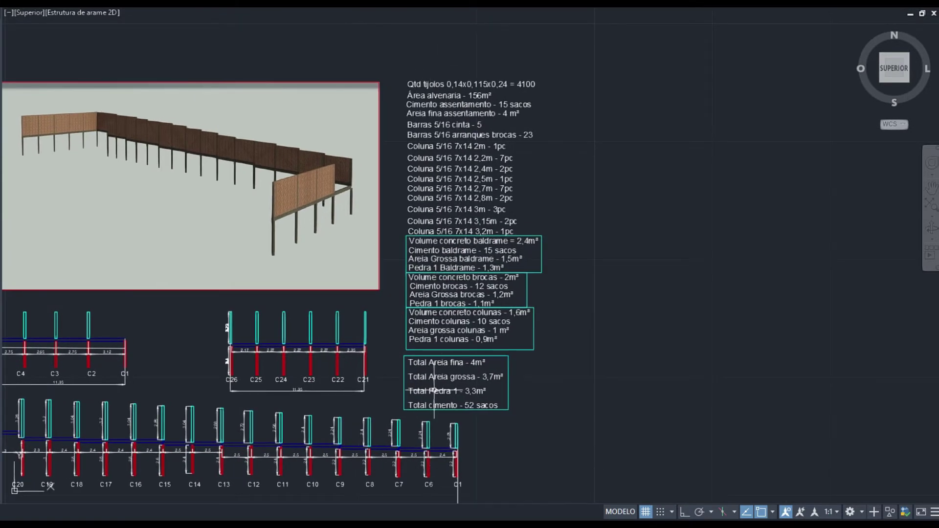
scroll(449, 218, up, 3)
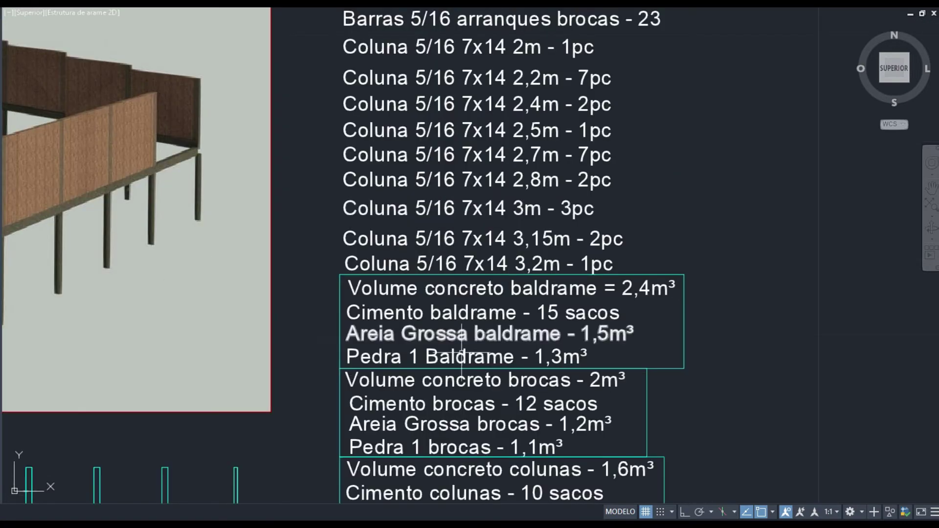
scroll(461, 332, down, 3)
mouse_move(540, 399)
middle_down()
mouse_move(538, 384)
mouse_move(618, 275)
middle_up()
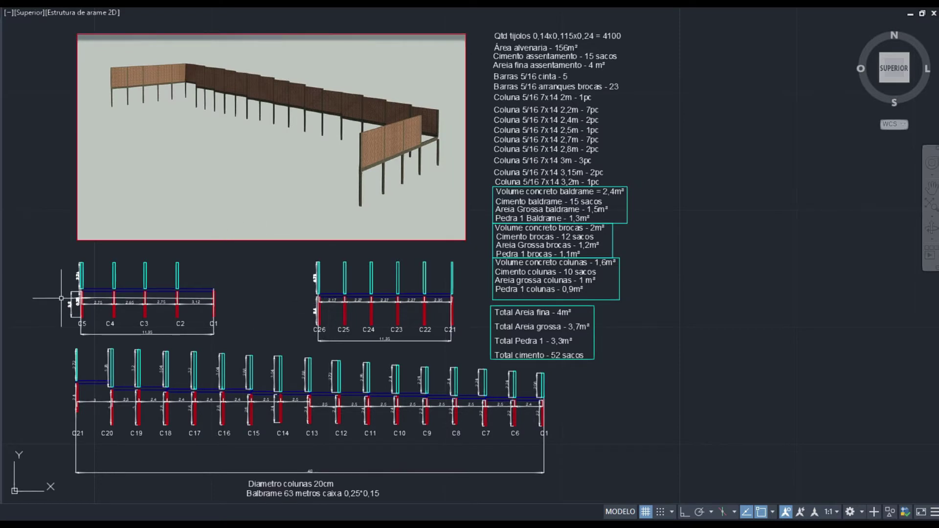
scroll(89, 373, up, 4)
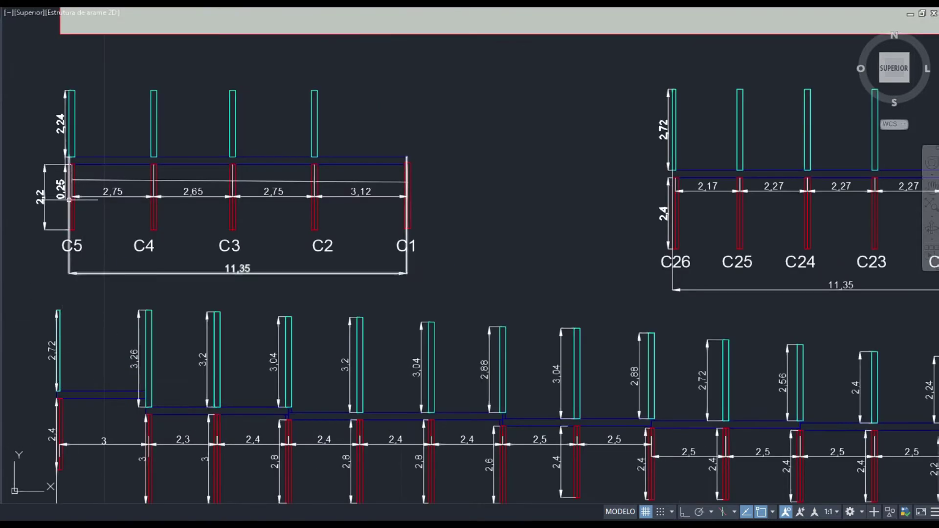
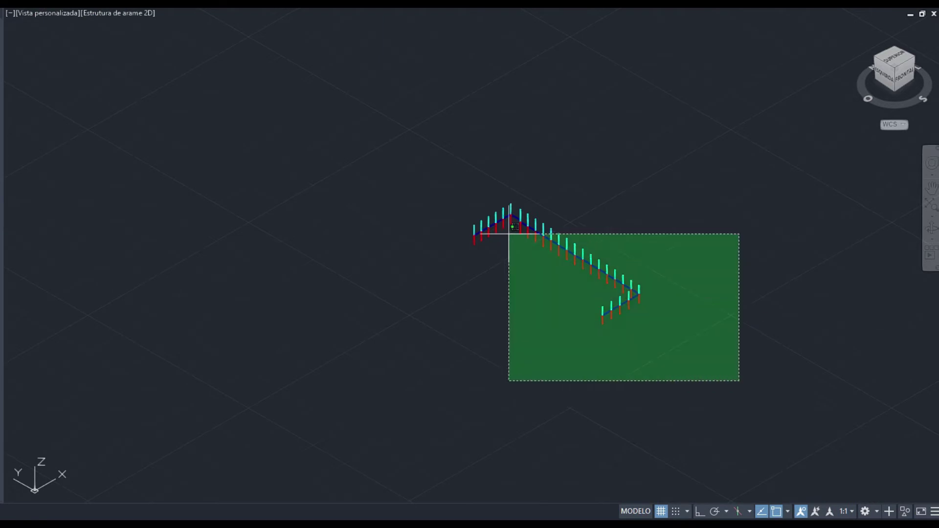
click(327, 132)
key(Delete)
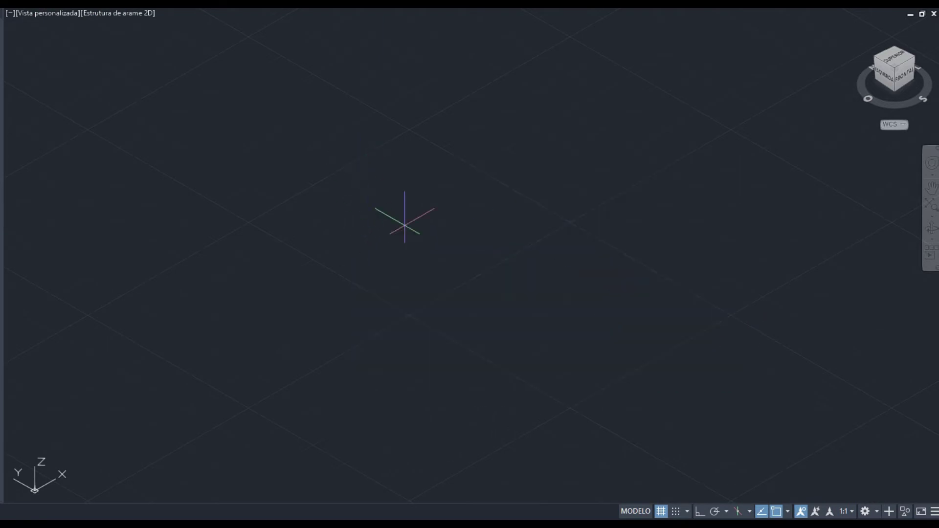
key(ctrl+z)
Step: View the column model from the right side and highlight the first blue base beam at its low end
click(892, 73)
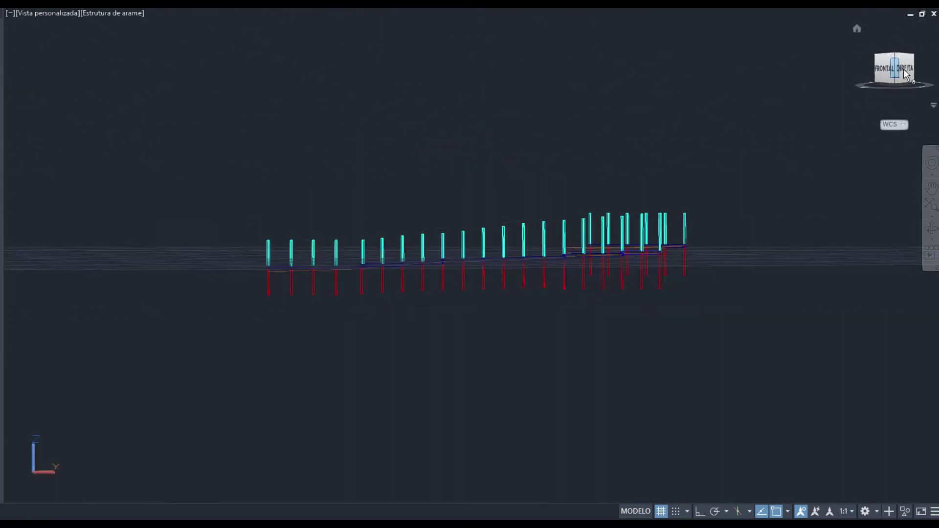
click(905, 73)
scroll(264, 284, up, 4)
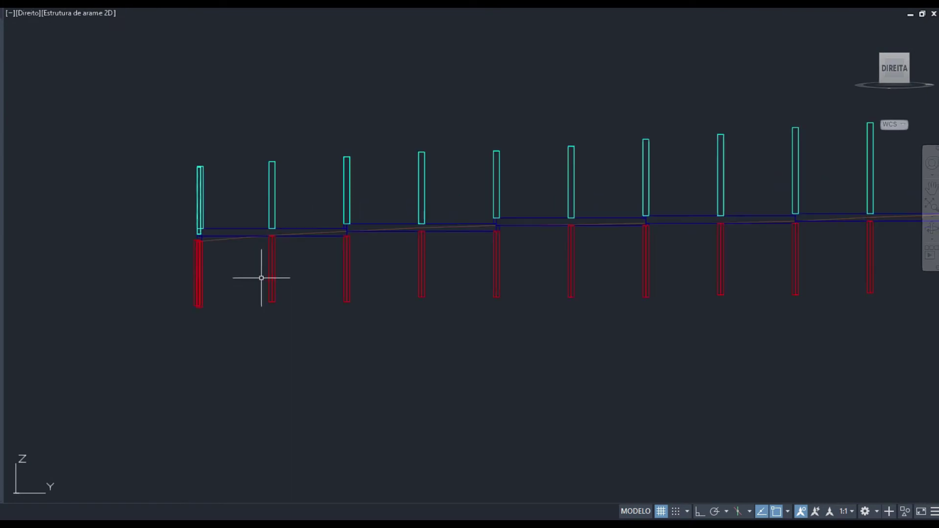
scroll(261, 278, up, 4)
click(198, 154)
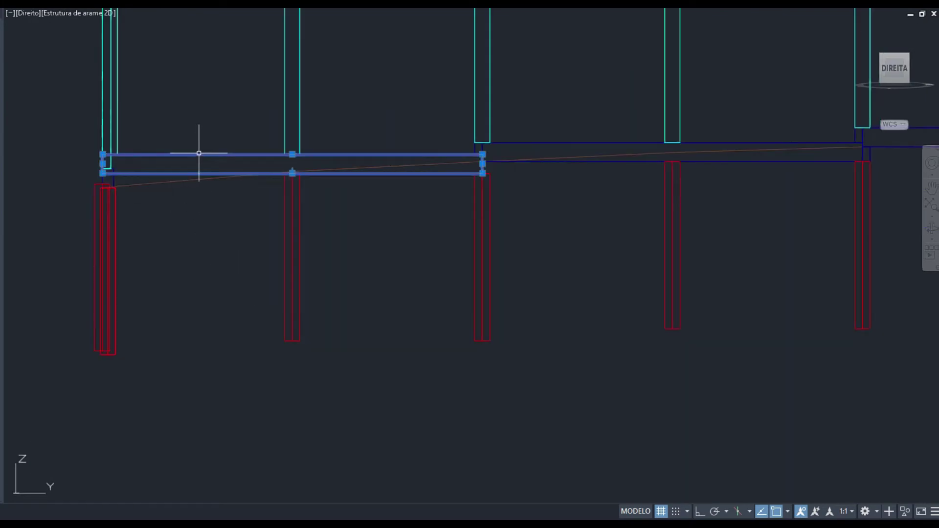
key(Escape)
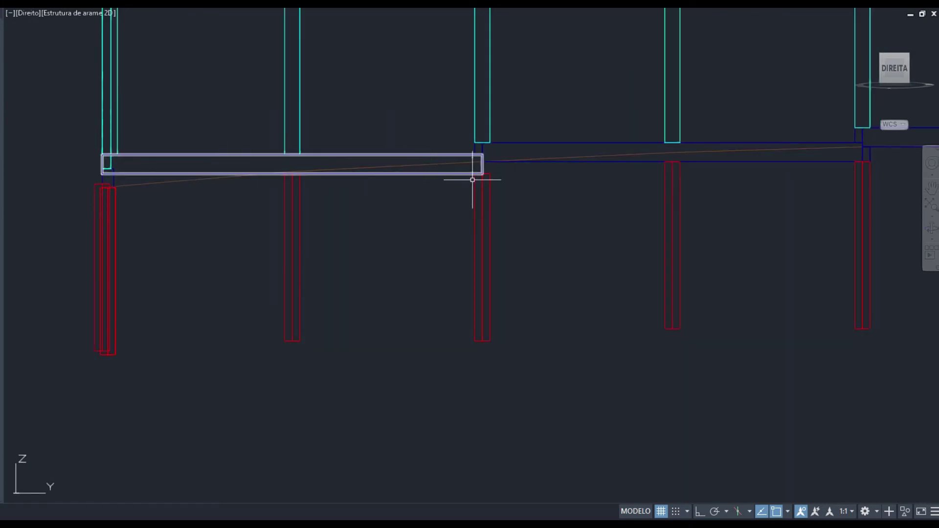
Step: Highlight the first two ground profile segments, one after the other, to compare them with the first base beam
click(136, 183)
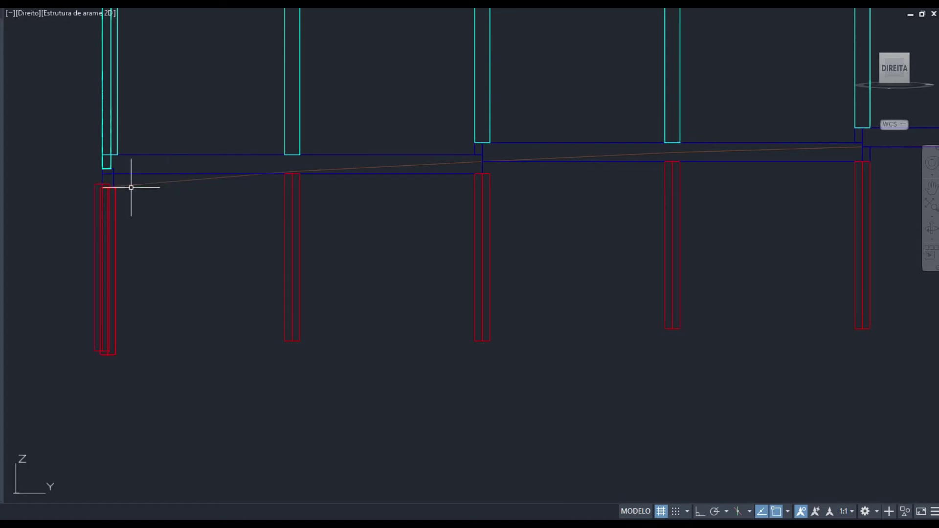
scroll(131, 184, up, 2)
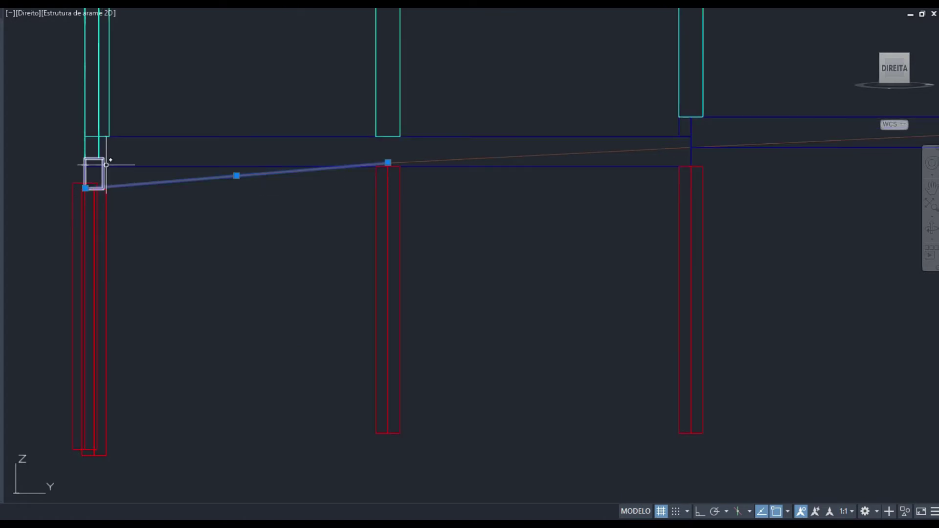
middle_drag(451, 190, 260, 247)
key(Escape)
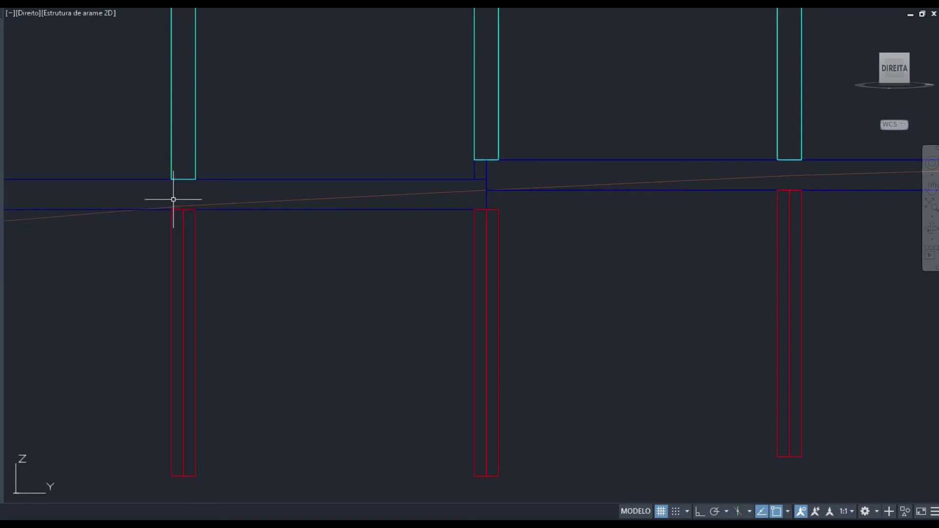
click(472, 191)
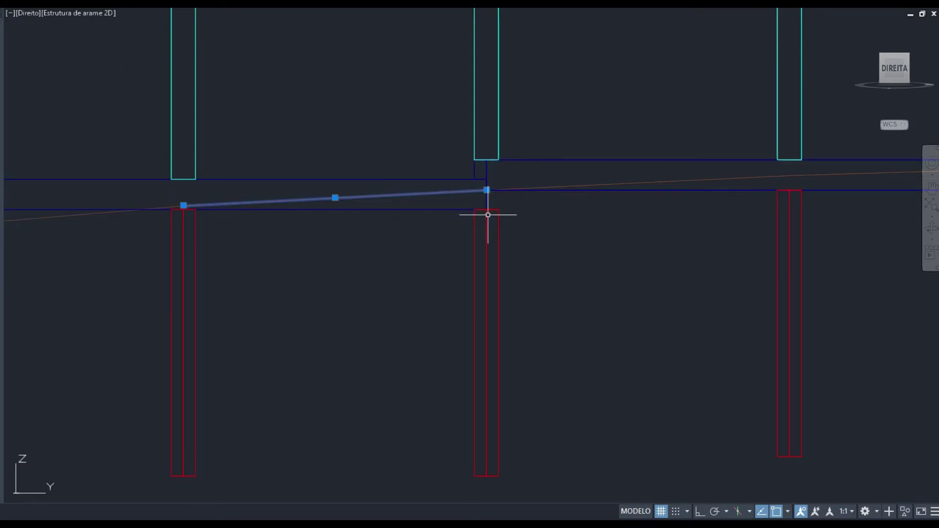
key(Escape)
Step: Examine the step between the first and second base beams and the column and pile positions along the low end
scroll(164, 250, down, 5)
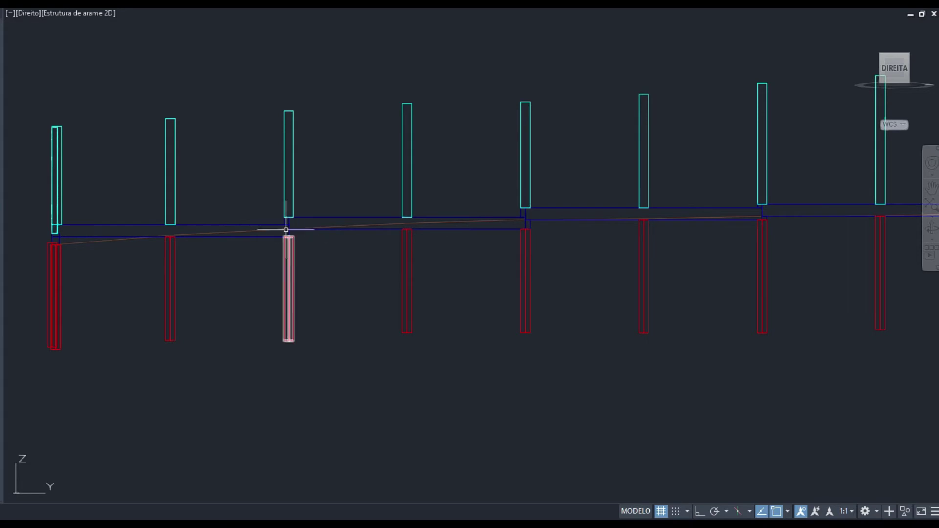
scroll(285, 229, up, 6)
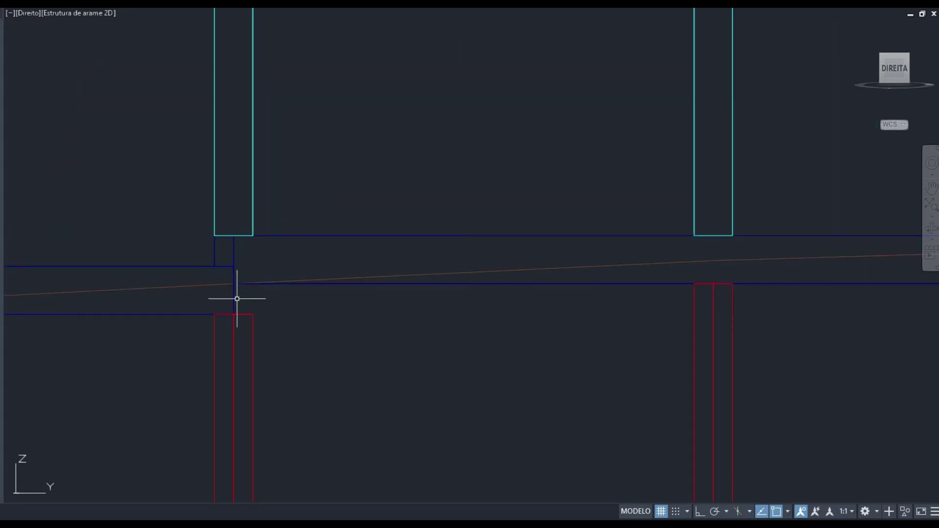
scroll(442, 287, down, 4)
scroll(237, 283, down, 4)
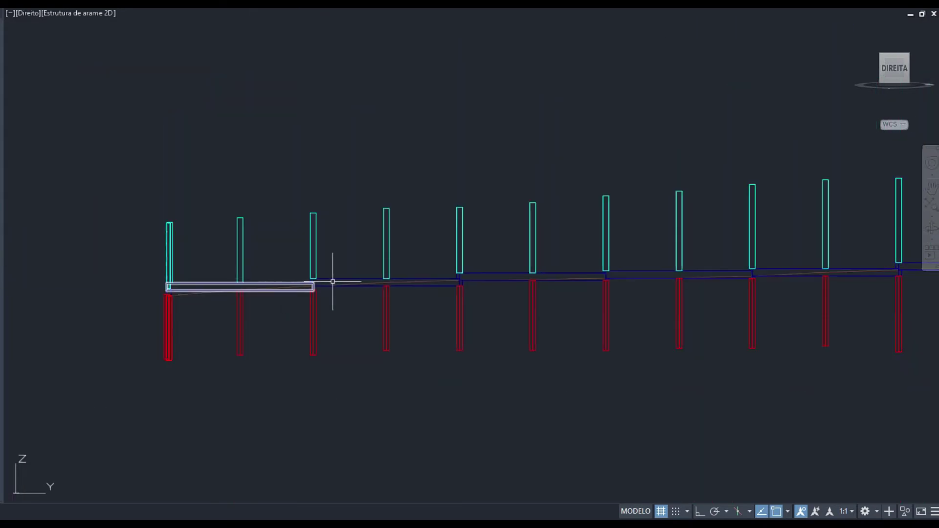
scroll(169, 282, up, 2)
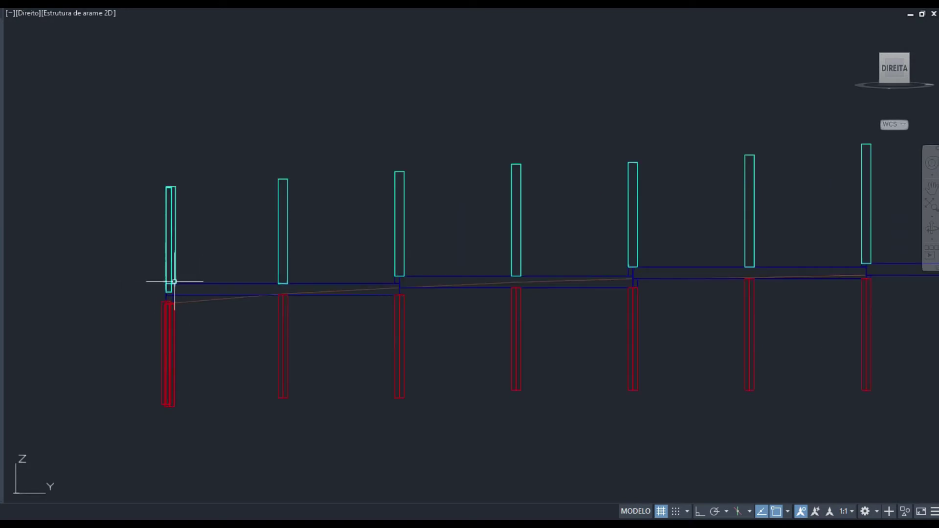
Step: Follow the stepped base beams from the low end to the high end, comparing their levels with the ground profile
scroll(174, 282, up, 5)
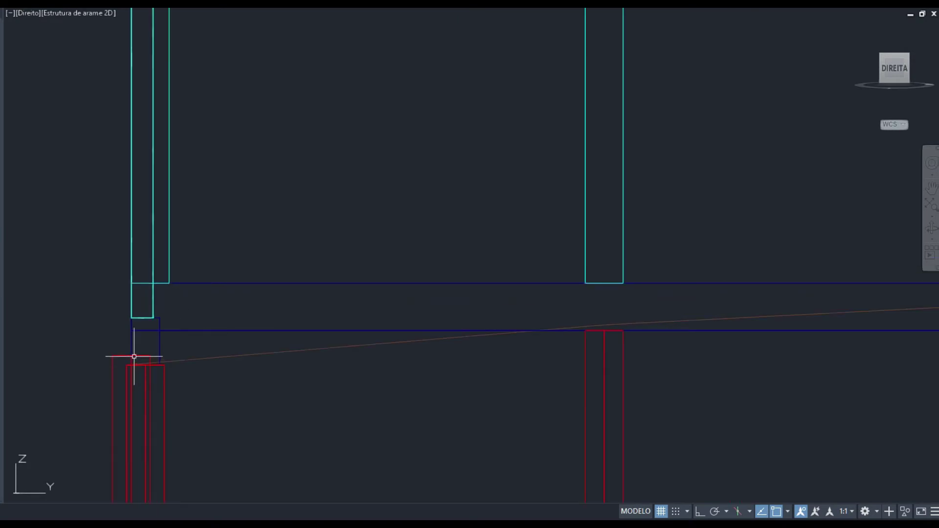
scroll(140, 289, up, 3)
scroll(139, 323, down, 3)
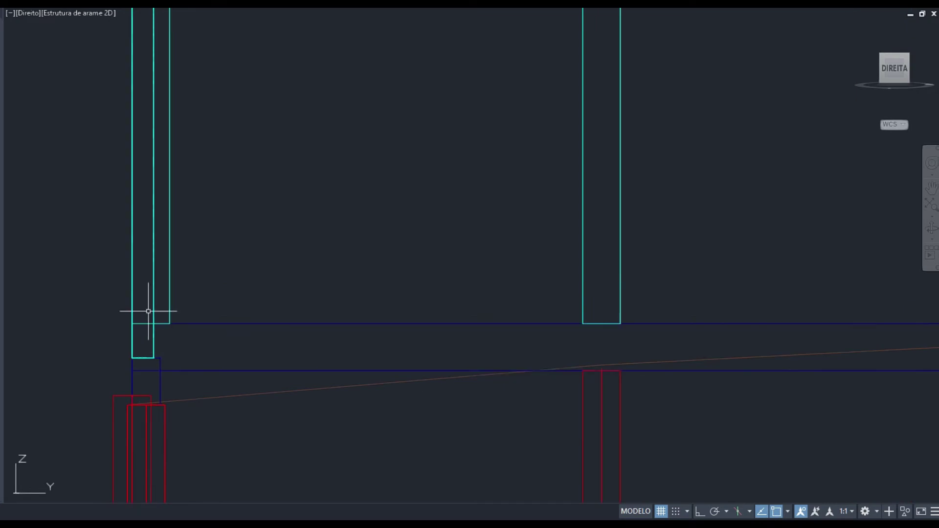
scroll(210, 328, down, 4)
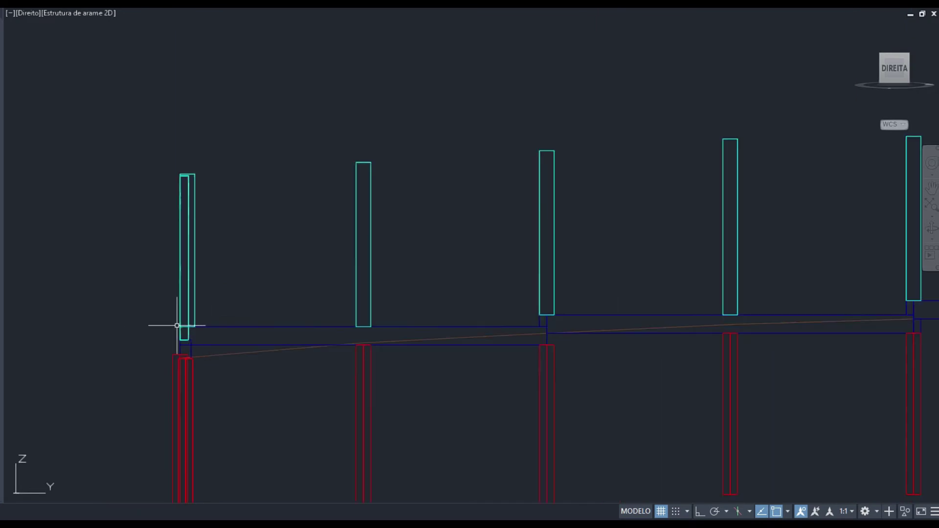
mouse_move(603, 329)
middle_down()
mouse_move(369, 318)
mouse_move(137, 324)
middle_up()
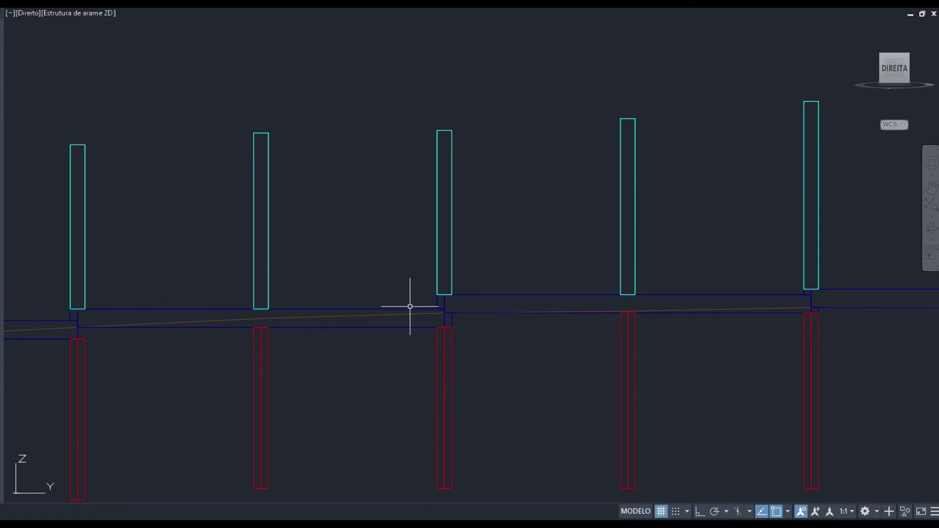
scroll(259, 329, down, 2)
scroll(488, 333, down, 2)
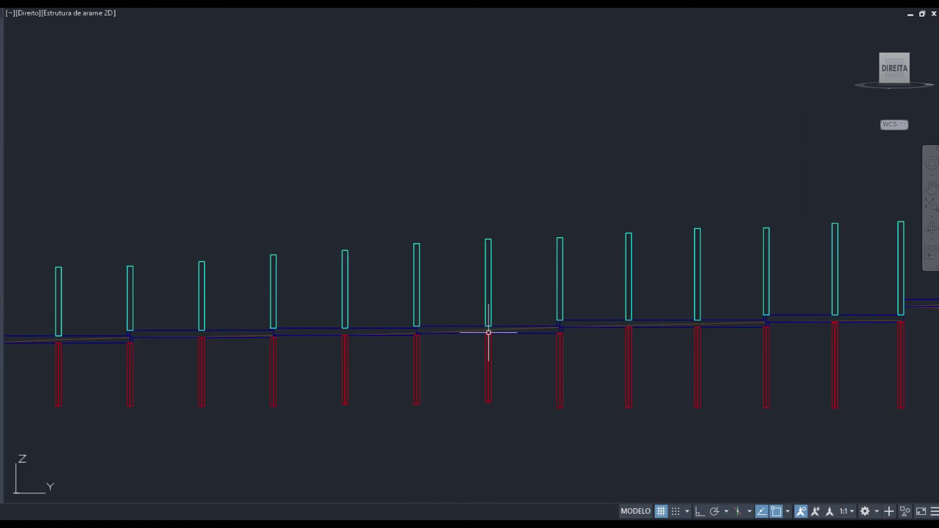
middle_drag(645, 332, 325, 336)
scroll(476, 324, up, 5)
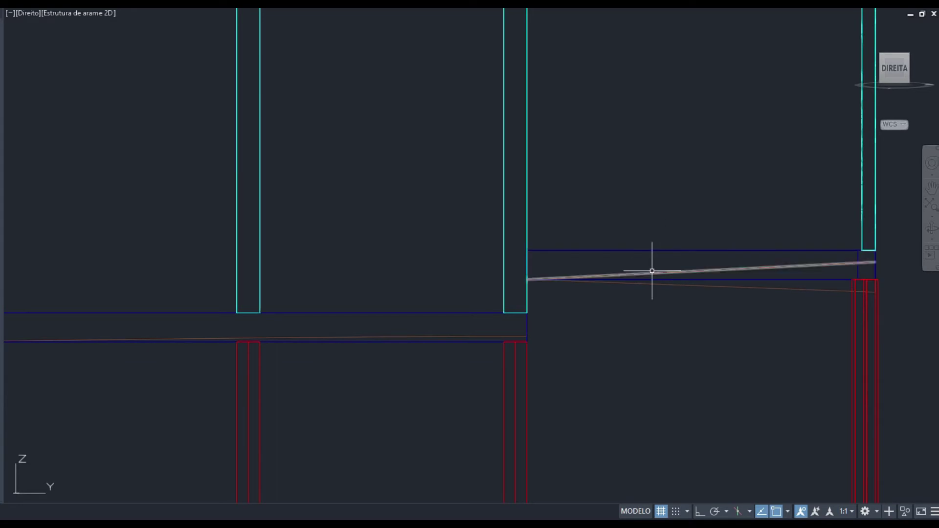
Step: Re-examine the beam steps and the column and pile positions along the middle and upper parts of the side elevation
scroll(653, 272, down, 3)
scroll(331, 318, down, 1)
middle_drag(331, 318, 520, 293)
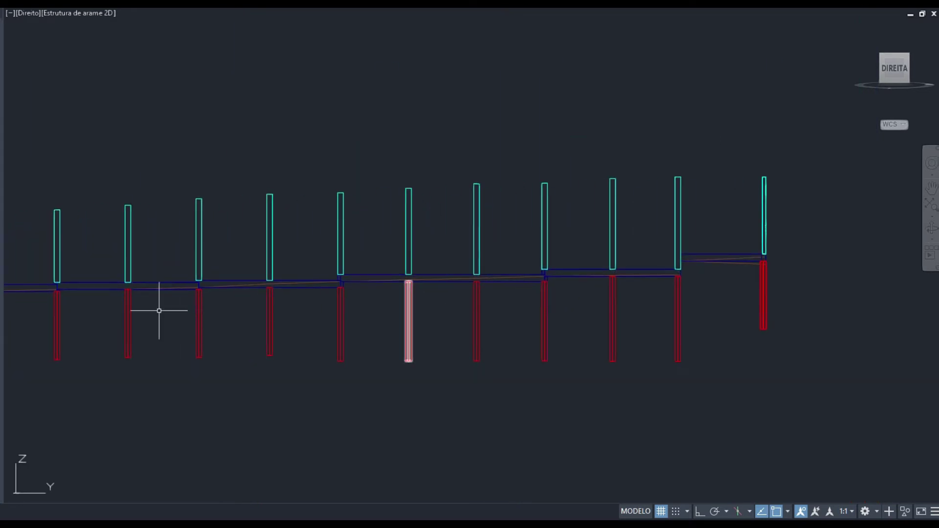
scroll(229, 280, up, 1)
scroll(229, 280, up, 2)
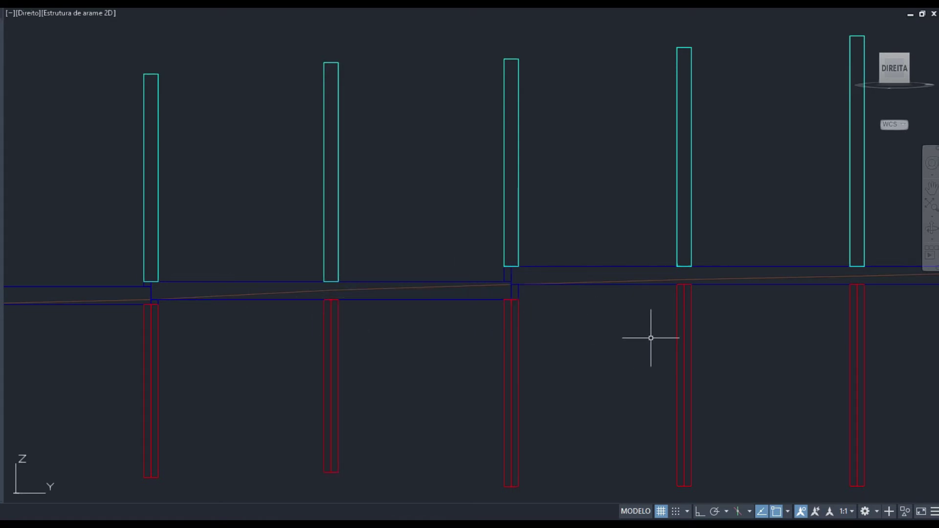
scroll(651, 337, down, 4)
middle_drag(581, 349, 236, 291)
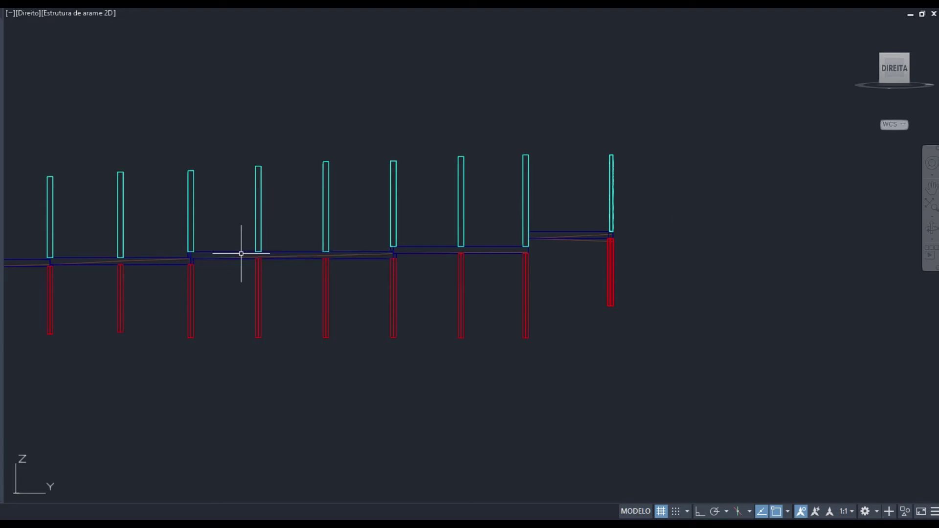
scroll(241, 253, up, 3)
scroll(413, 346, down, 3)
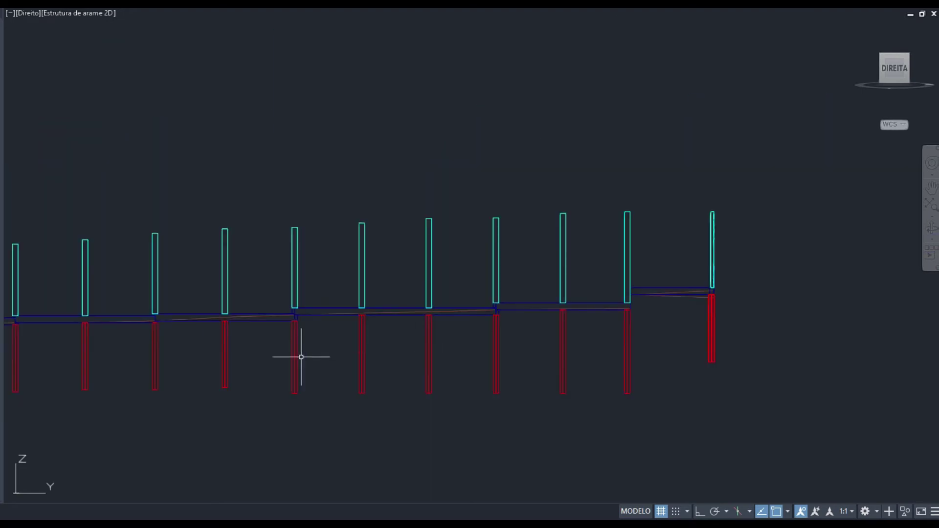
middle_drag(331, 361, 361, 339)
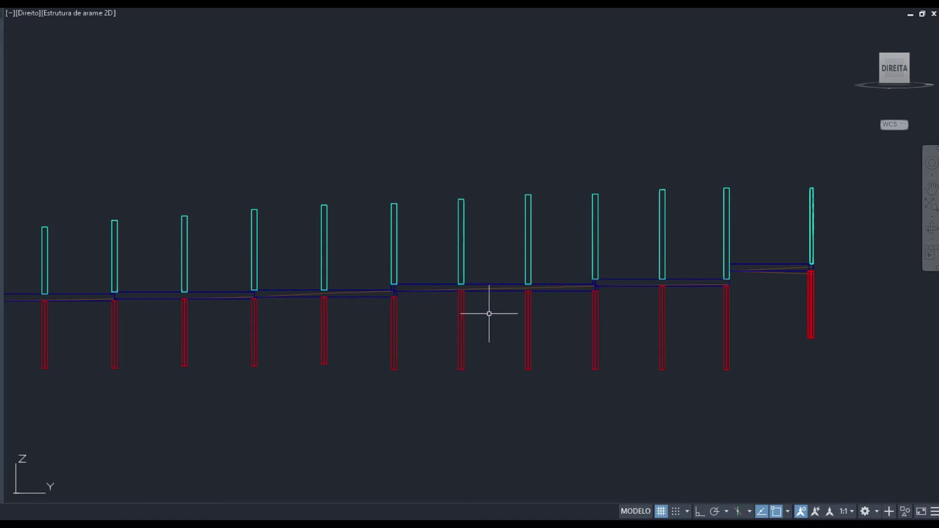
Step: Switch to the isometric home view and look over the whole wall model and its neighbouring drawings
mouse_move(903, 90)
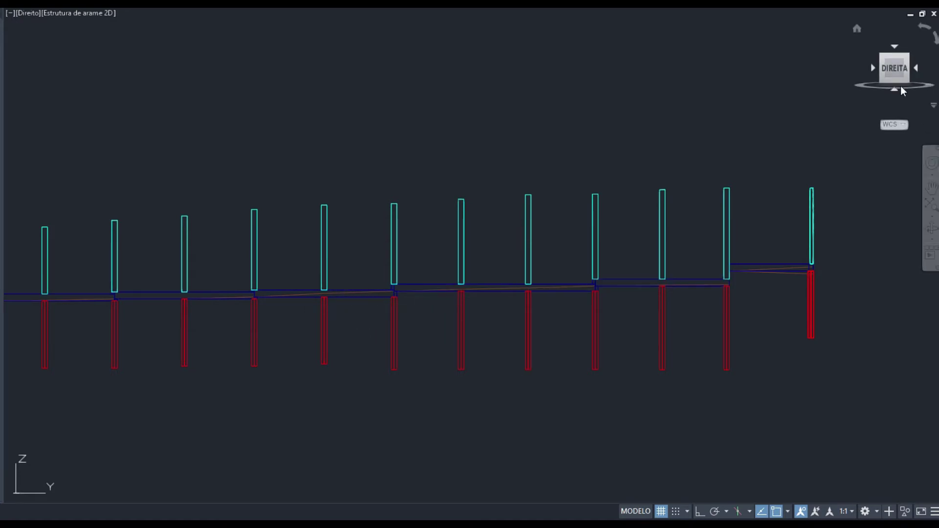
click(852, 29)
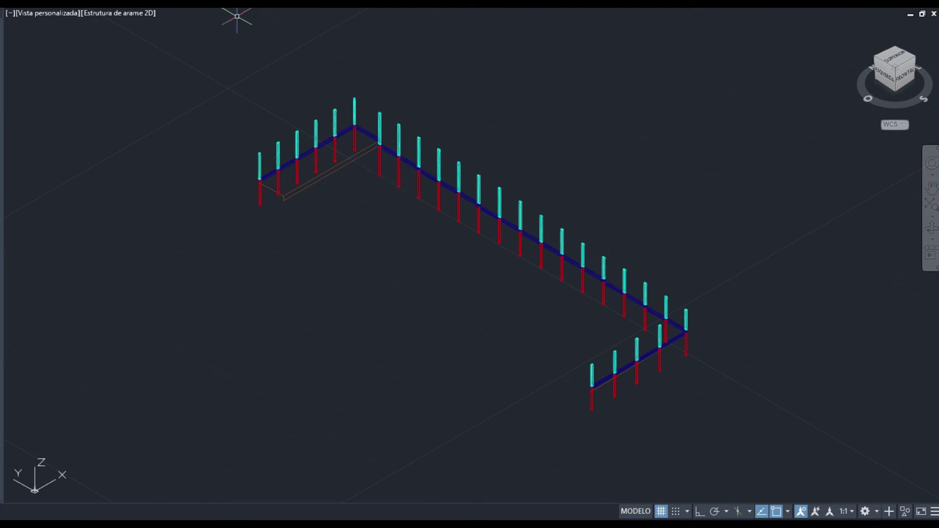
scroll(181, 190, down, 4)
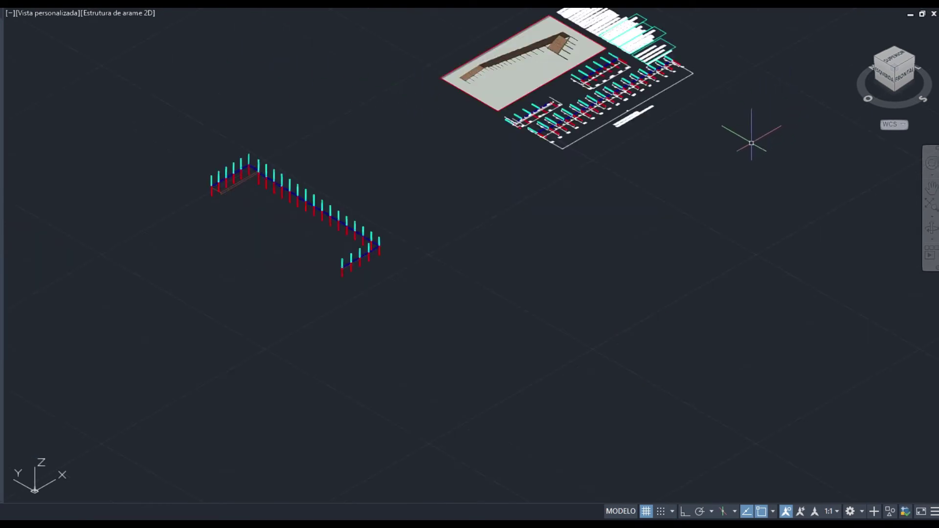
scroll(230, 142, up, 4)
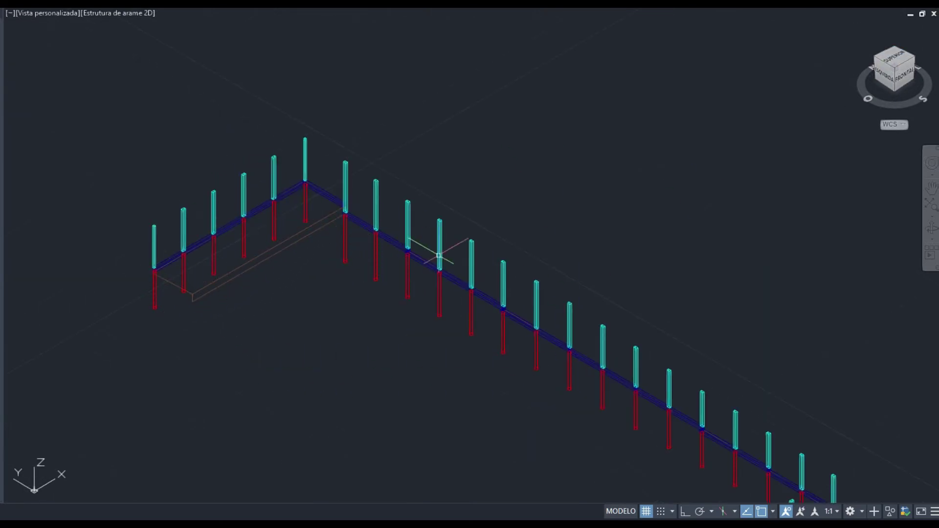
scroll(503, 299, down, 5)
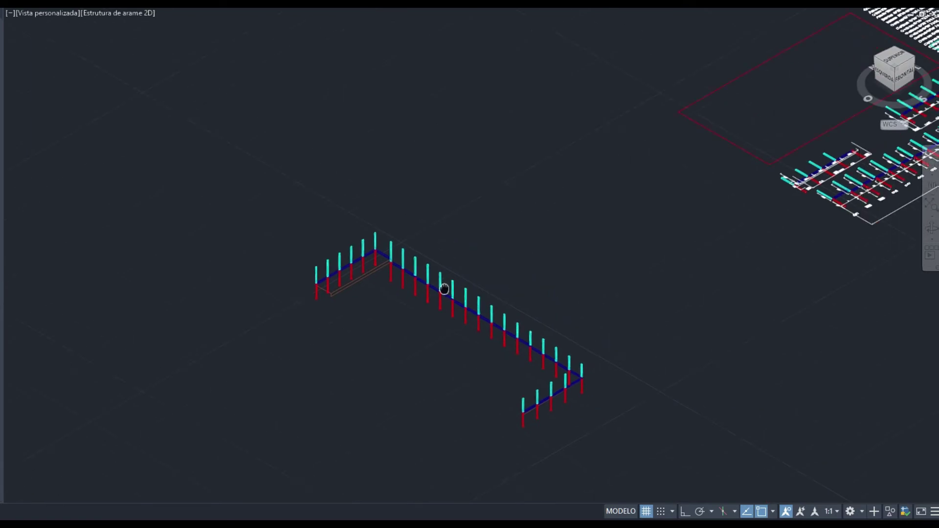
Step: Switch to the top view and review the material quantities, the wall plan and the dimensioned column elevations
click(899, 61)
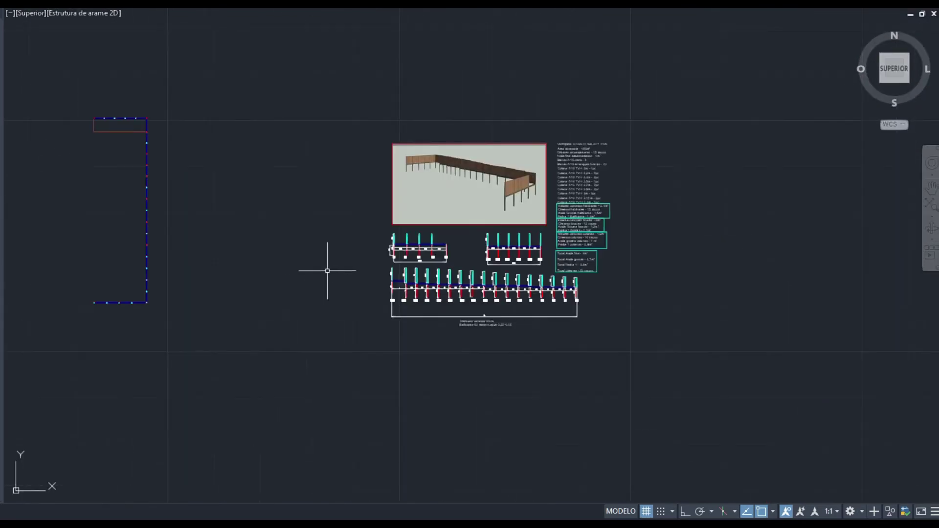
middle_drag(495, 273, 293, 296)
scroll(325, 185, up, 4)
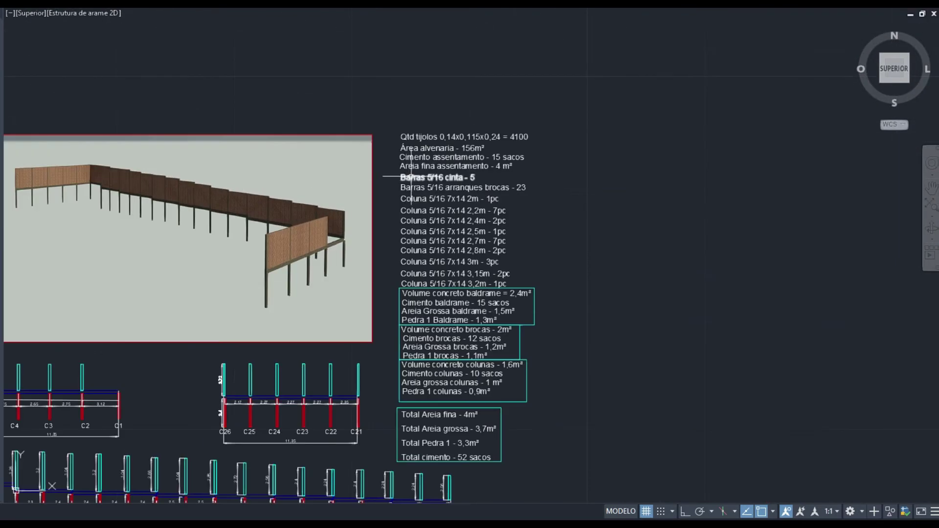
scroll(477, 219, up, 2)
scroll(488, 237, down, 4)
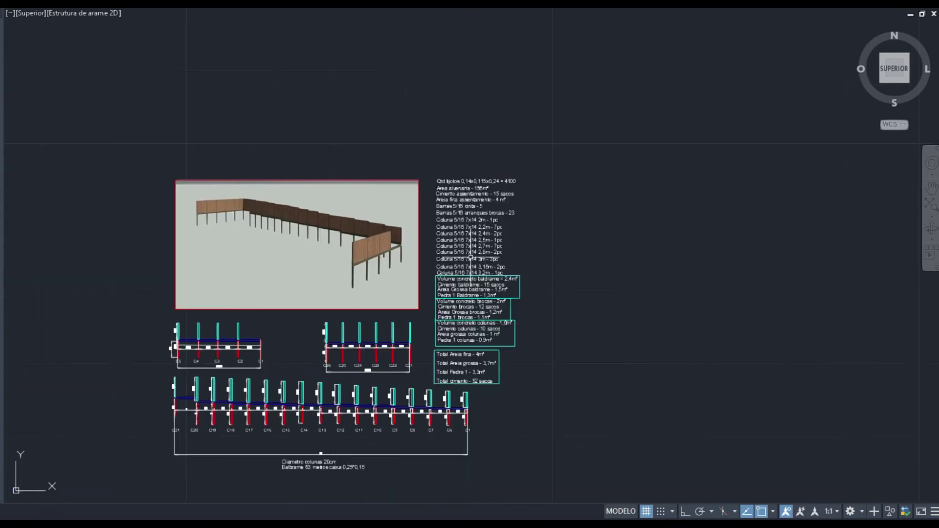
middle_drag(260, 361, 633, 239)
middle_drag(236, 108, 456, 135)
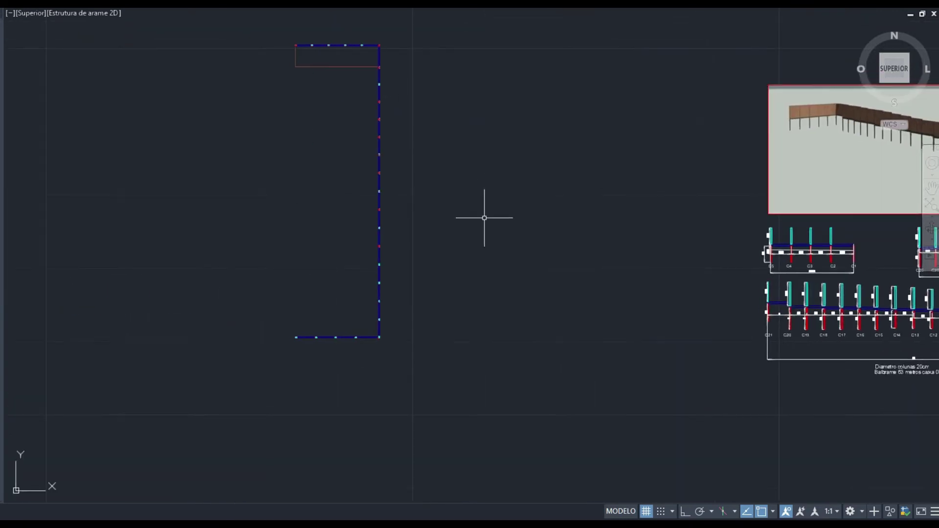
mouse_move(484, 217)
middle_down()
mouse_move(279, 260)
mouse_move(142, 260)
middle_up()
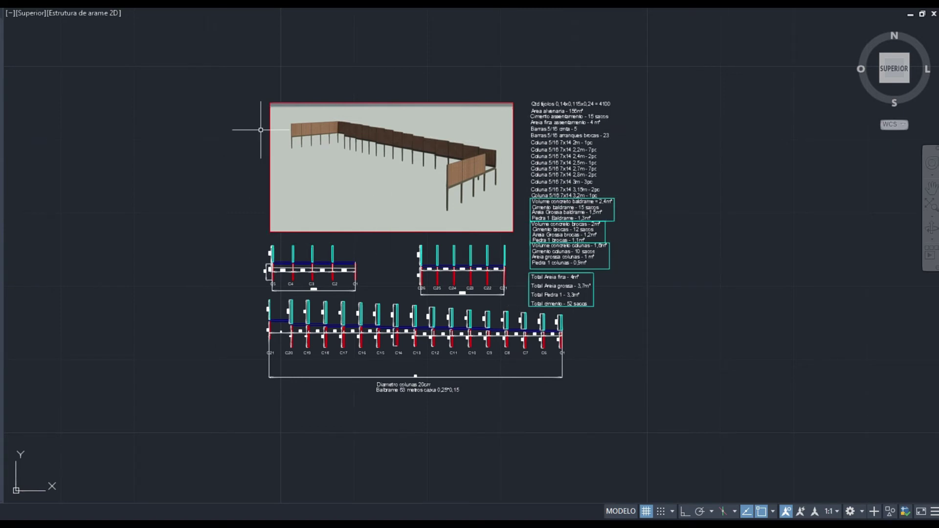
scroll(586, 248, up, 2)
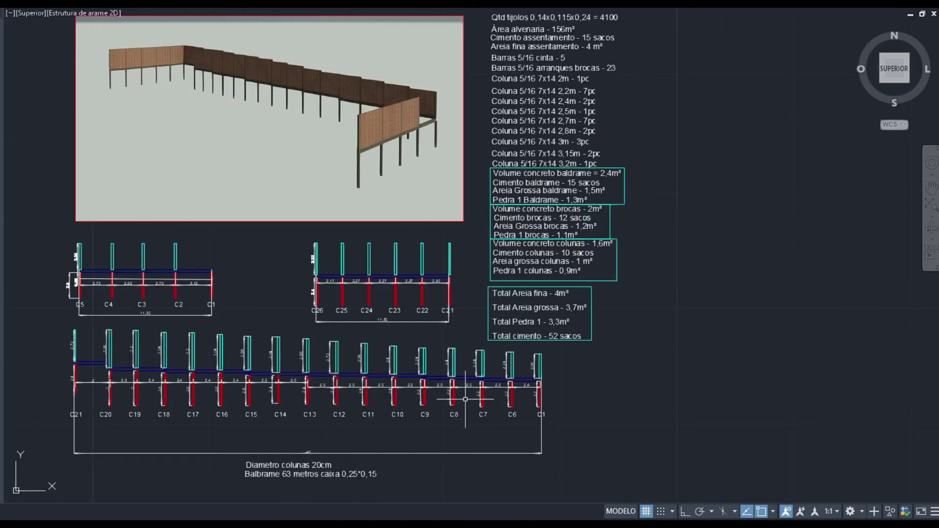
middle_drag(465, 399, 460, 352)
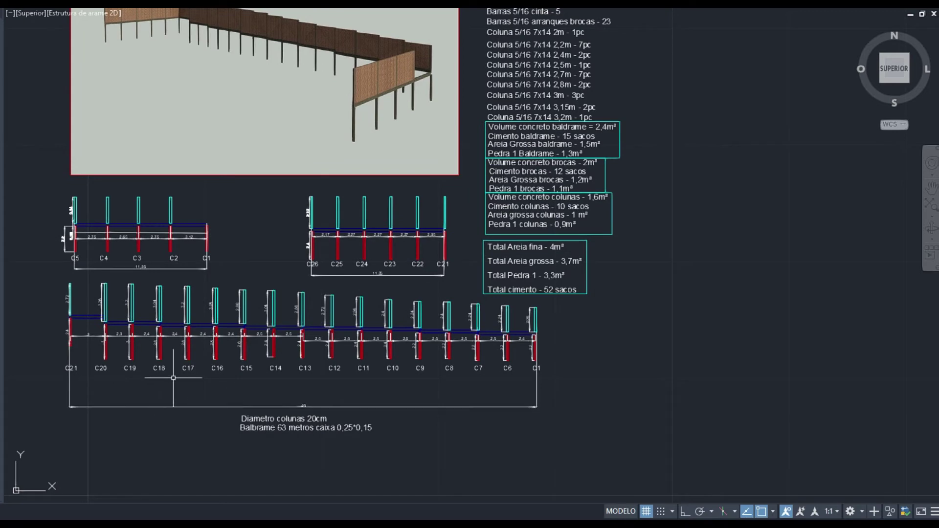
Step: Correct the diameter note below the long C21 to C1 elevation to read "Diametro brocas 20cm"
scroll(293, 410, up, 2)
middle_drag(271, 412, 380, 300)
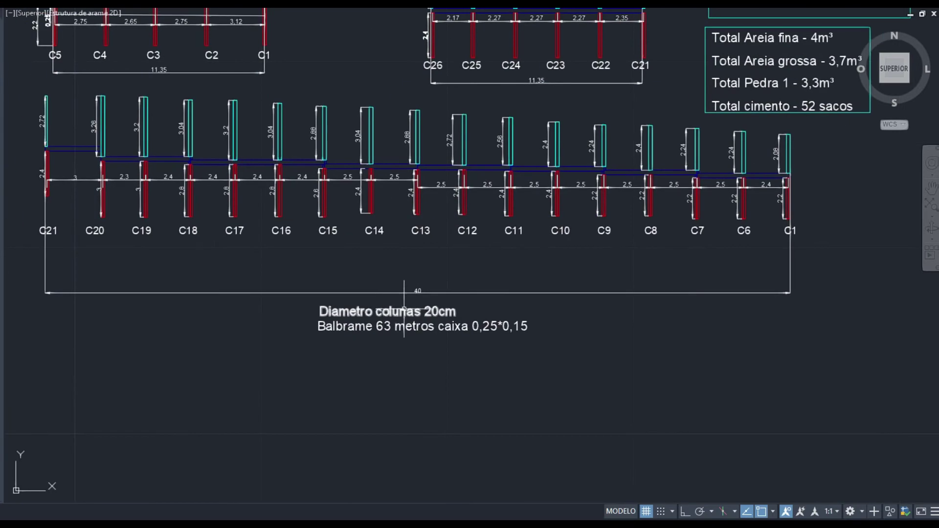
click(401, 317)
double_click(418, 324)
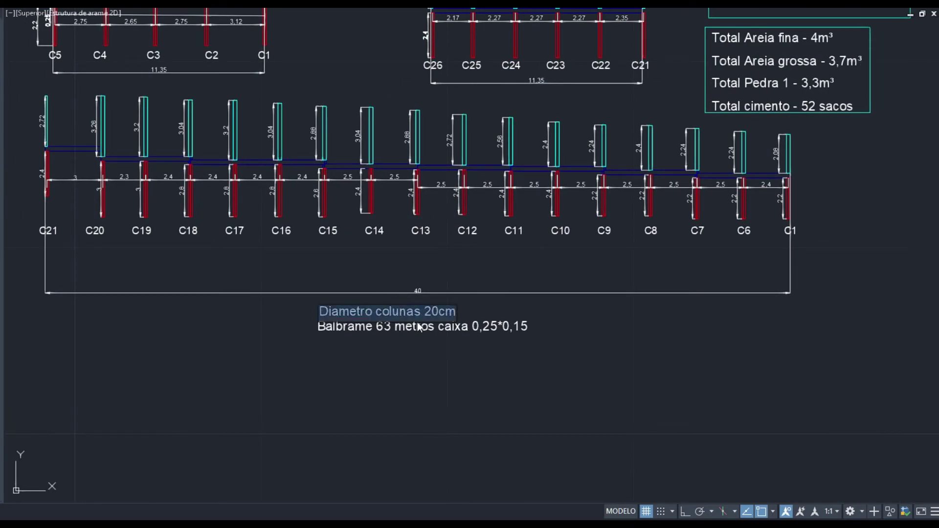
click(420, 313)
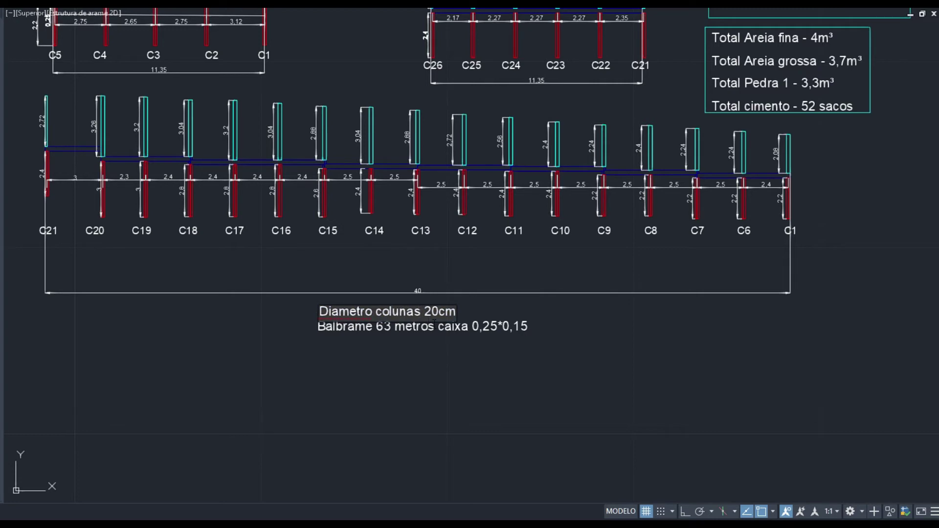
key(BackSpace)
key(BackSpace)
key(BackSpace)
key(BackSpace)
key(BackSpace)
key(BackSpace)
key(BackSpace)
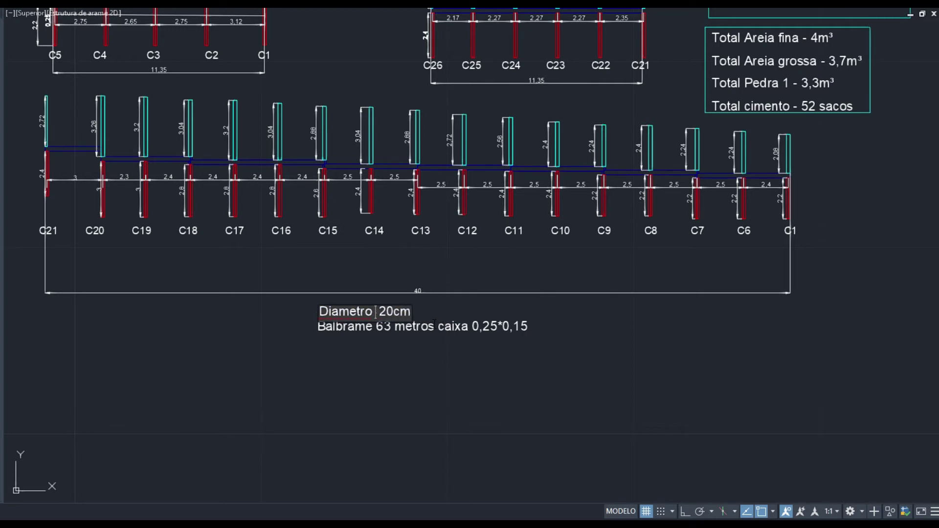
text(nrocas)
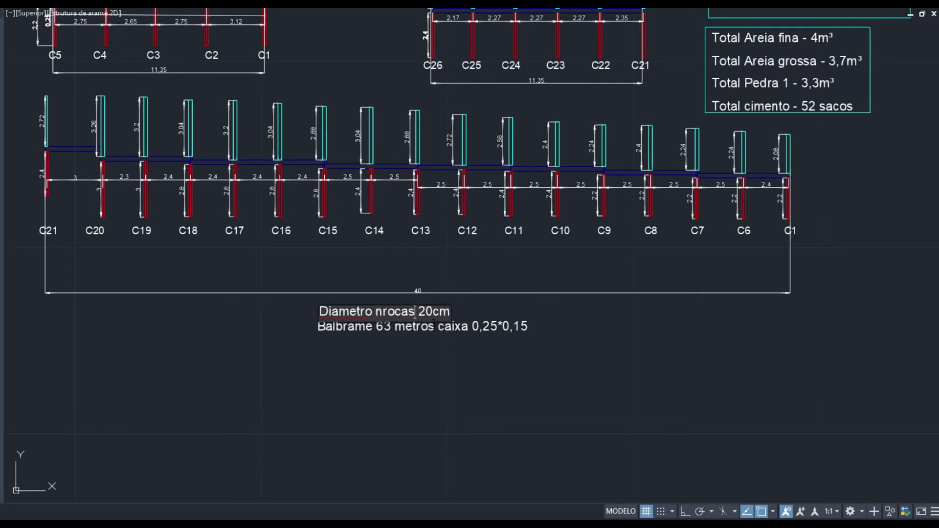
key(BackSpace)
key(BackSpace)
key(BackSpace)
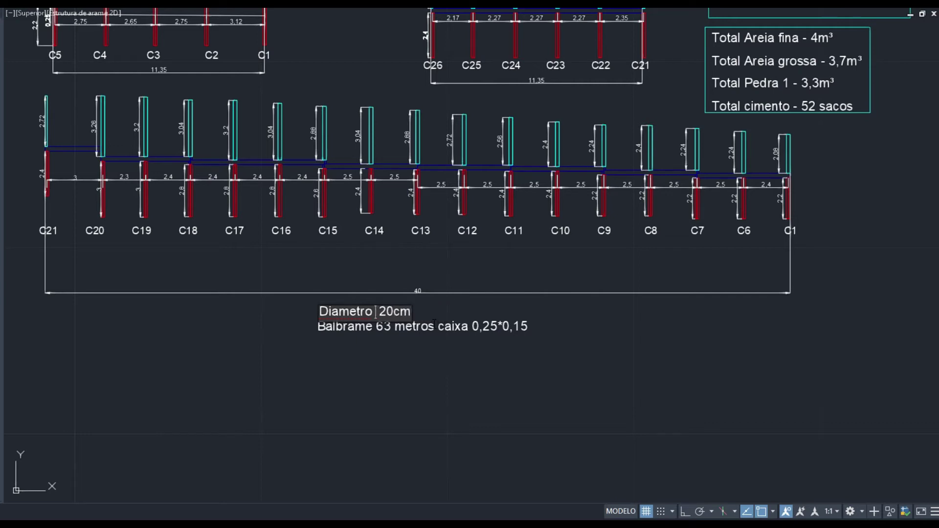
text(bocas)
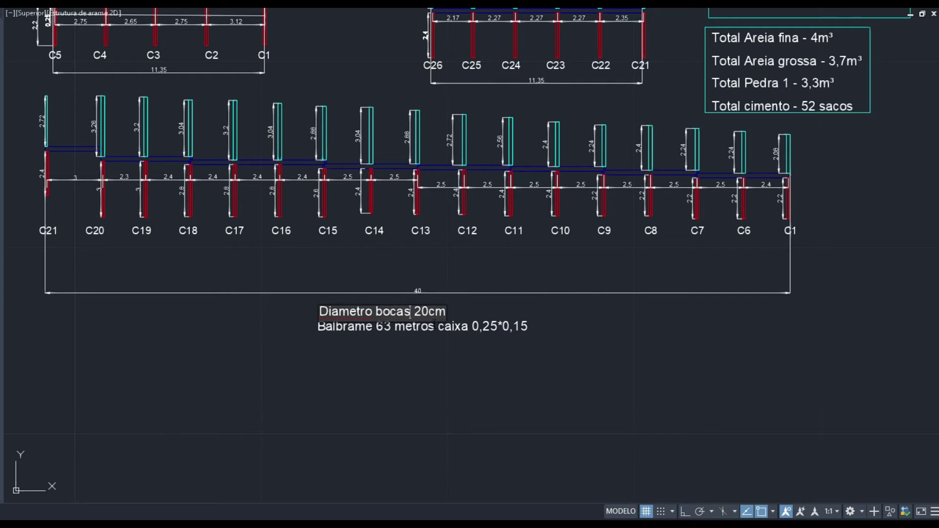
key(BackSpace)
key(BackSpace)
key(BackSpace)
text(rocas)
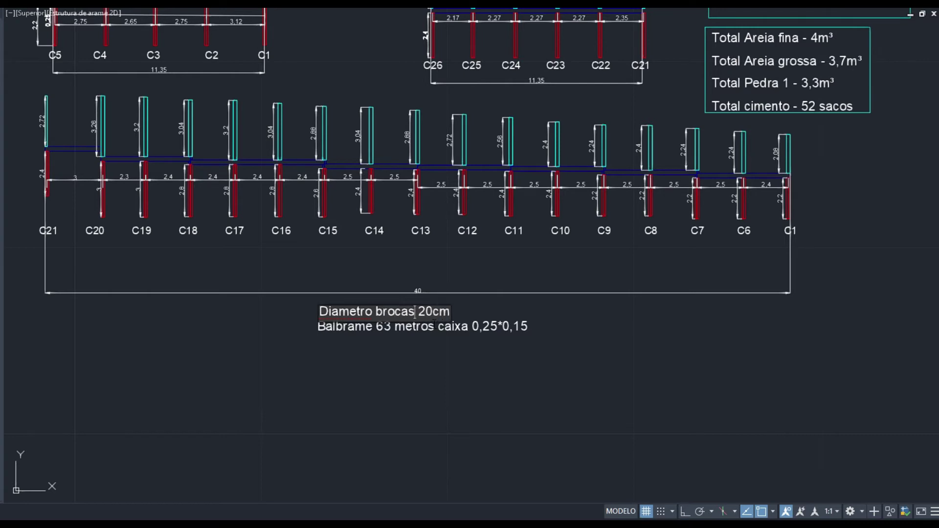
click(483, 346)
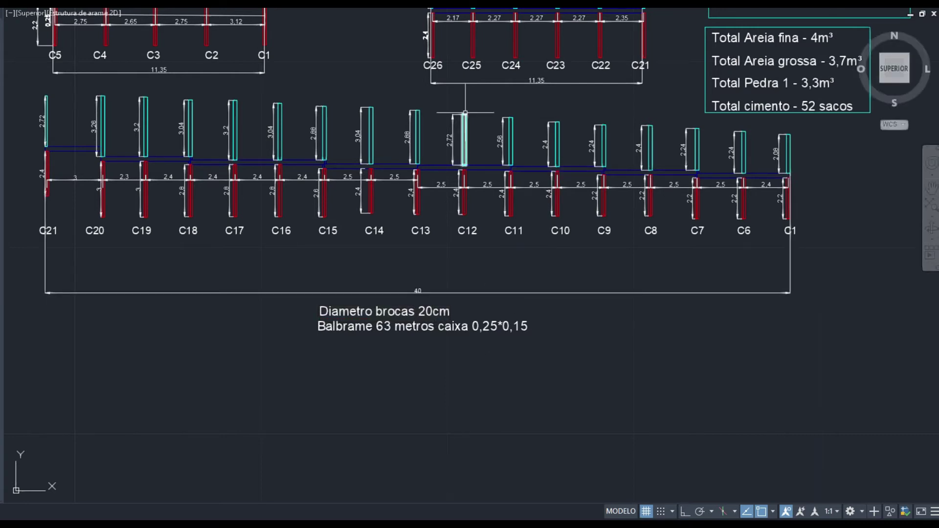
Step: Return to the isometric home view of the wall model and display the layer properties manager as a floating window
mouse_move(551, 110)
middle_down()
mouse_move(465, 145)
mouse_move(278, 253)
mouse_move(267, 302)
middle_up()
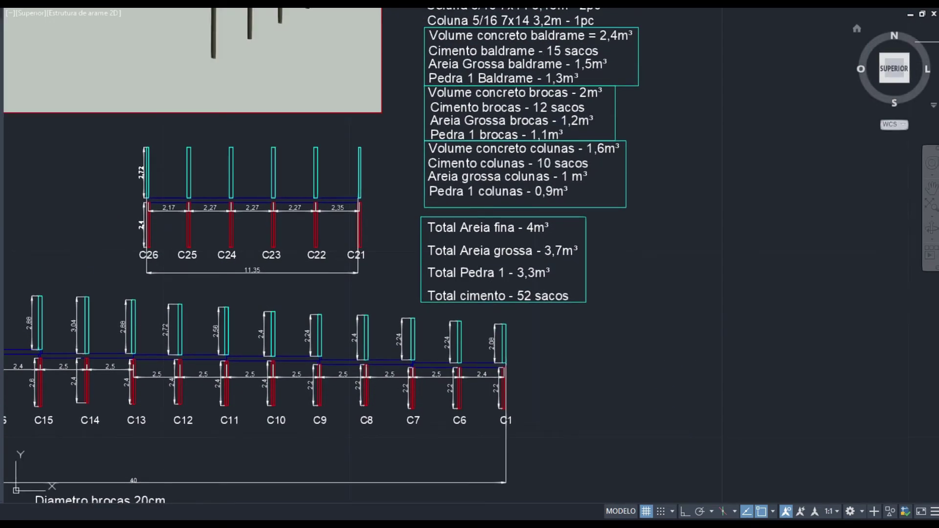
click(854, 30)
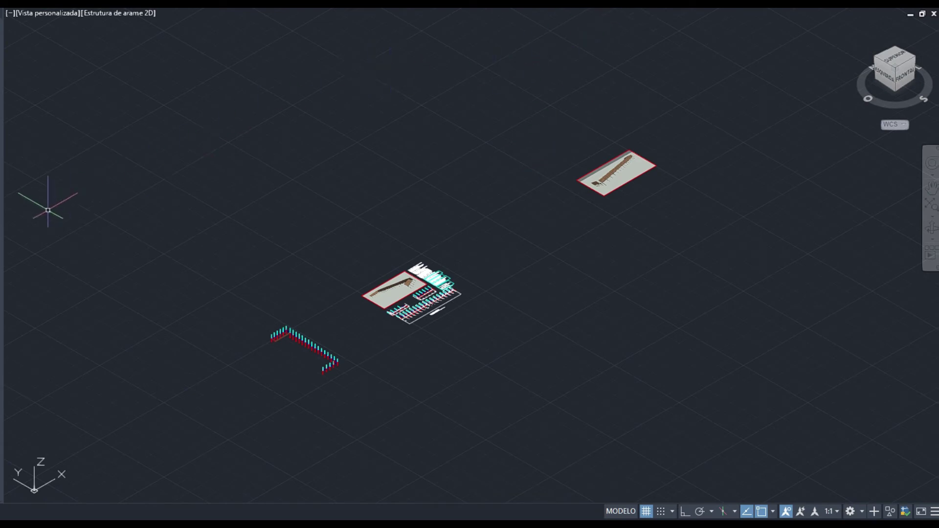
text(la)
key(Return)
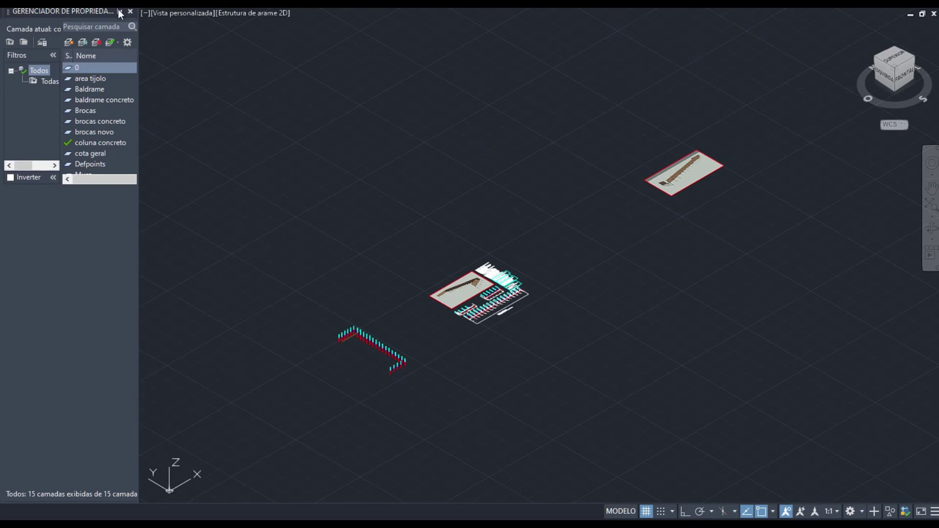
click(130, 11)
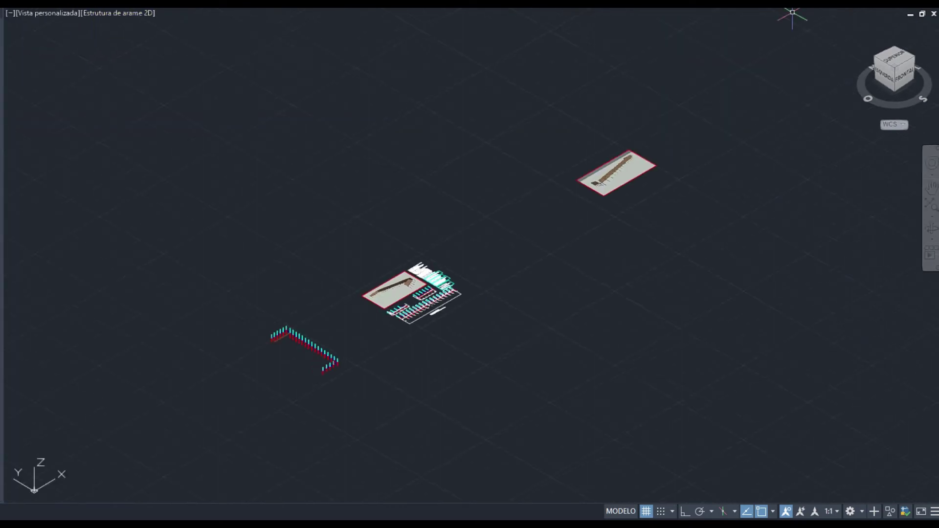
text(la)
key(Return)
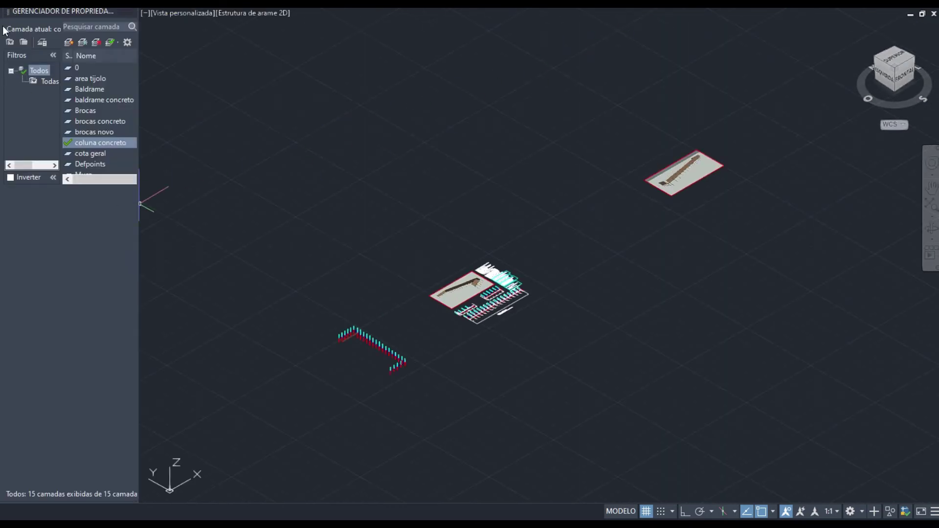
mouse_move(13, 11)
mouse_down()
mouse_move(281, 183)
mouse_move(288, 207)
mouse_up()
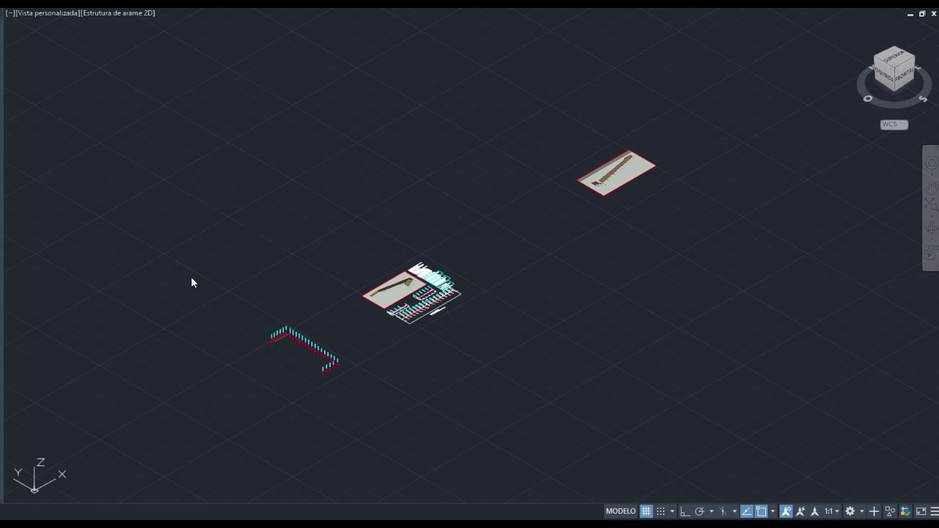
Step: Isolate the concrete column layer using the end column of the wall's upper short side
scroll(325, 340, up, 10)
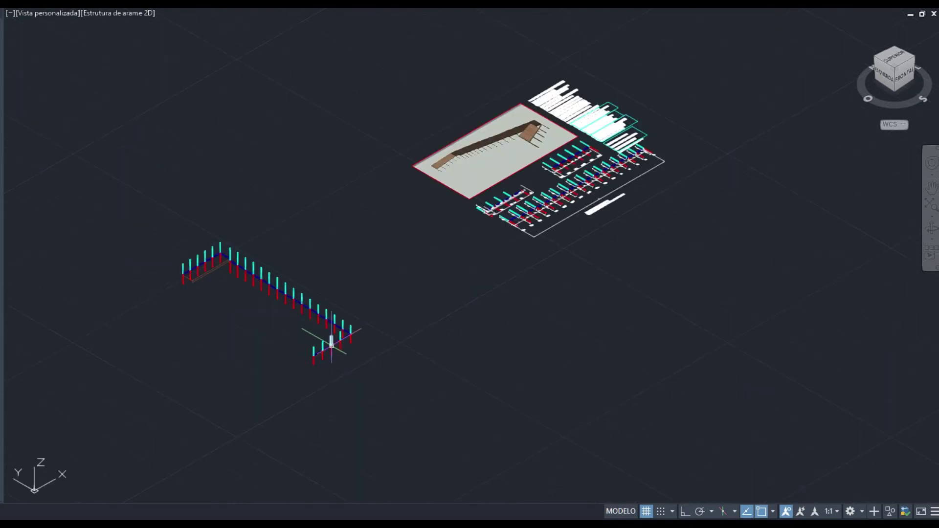
middle_drag(188, 349, 389, 345)
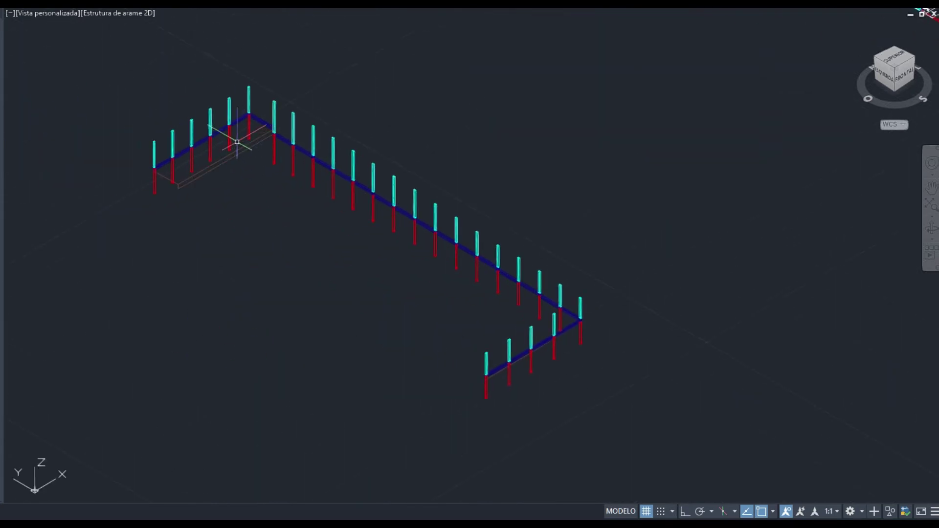
click(152, 153)
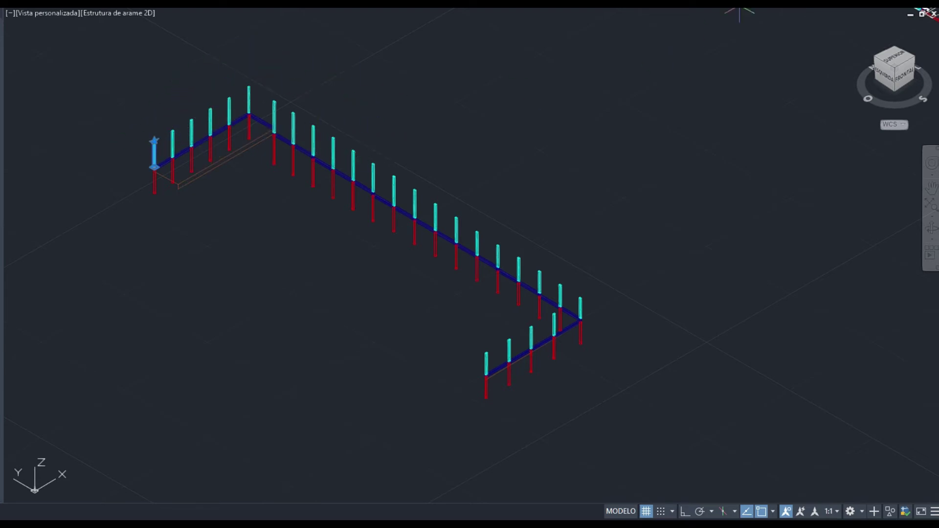
click(740, 4)
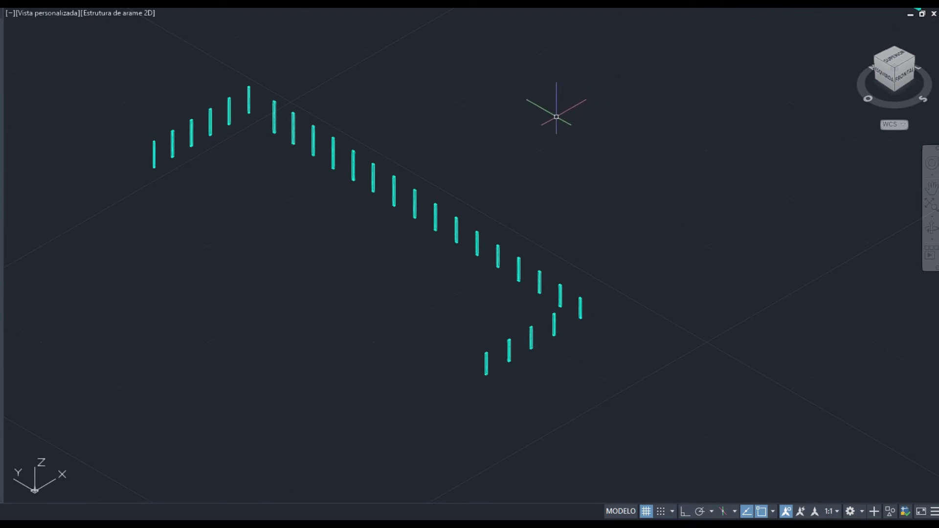
Step: Query the solid properties of all the isolated columns along the wall's three sides
click(706, 420)
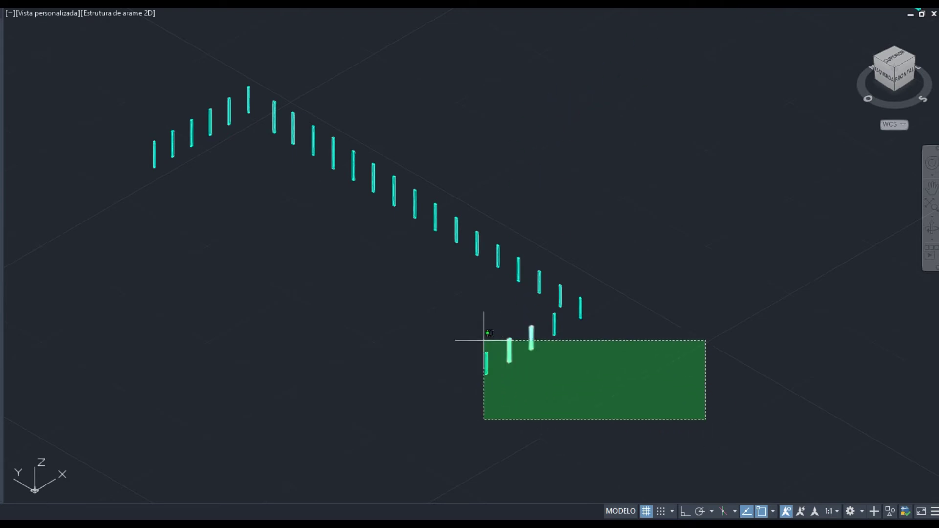
key(Escape)
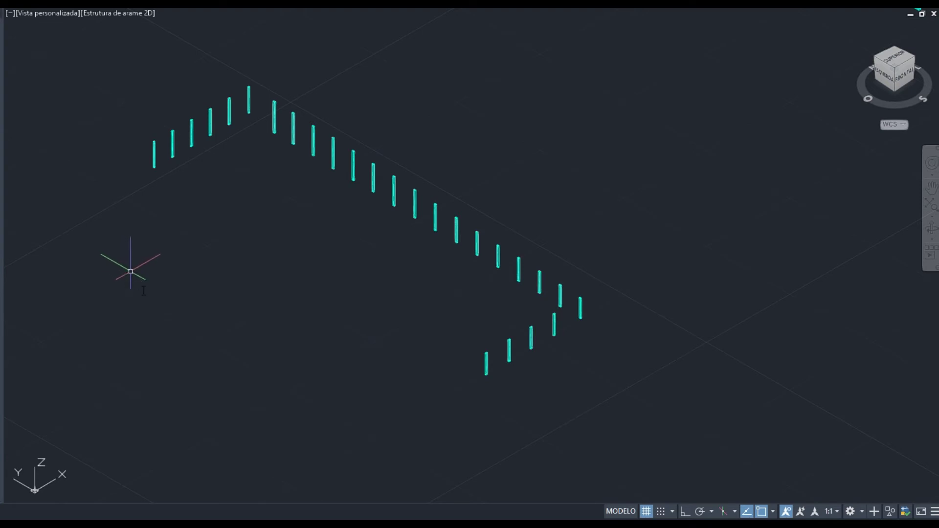
click(253, 319)
click(677, 401)
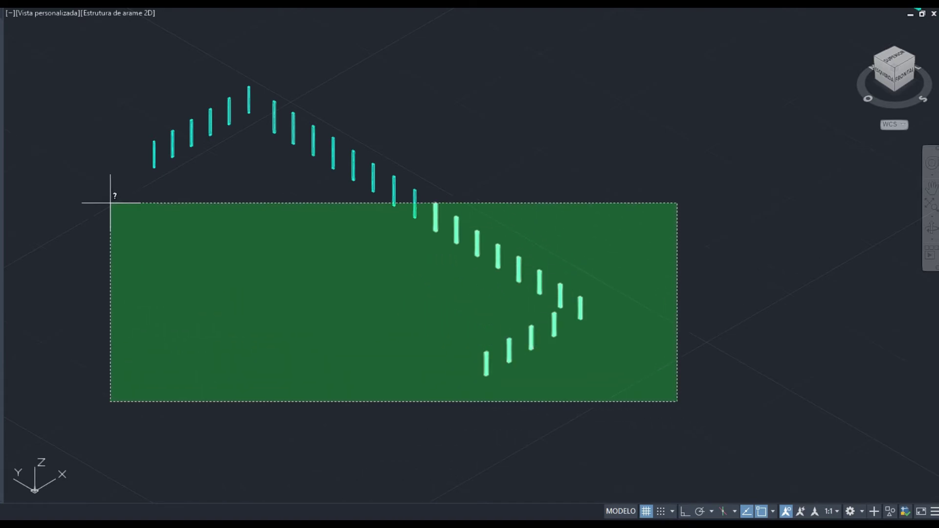
click(80, 82)
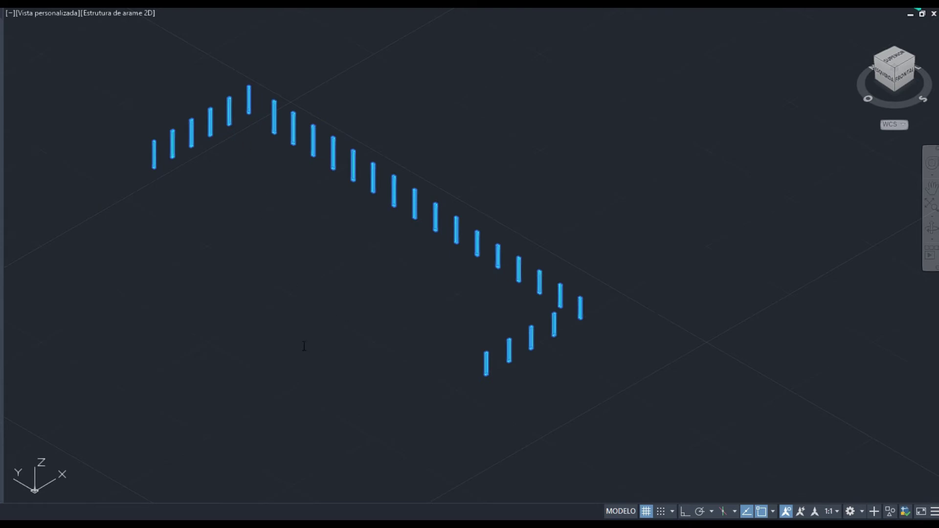
key(Escape)
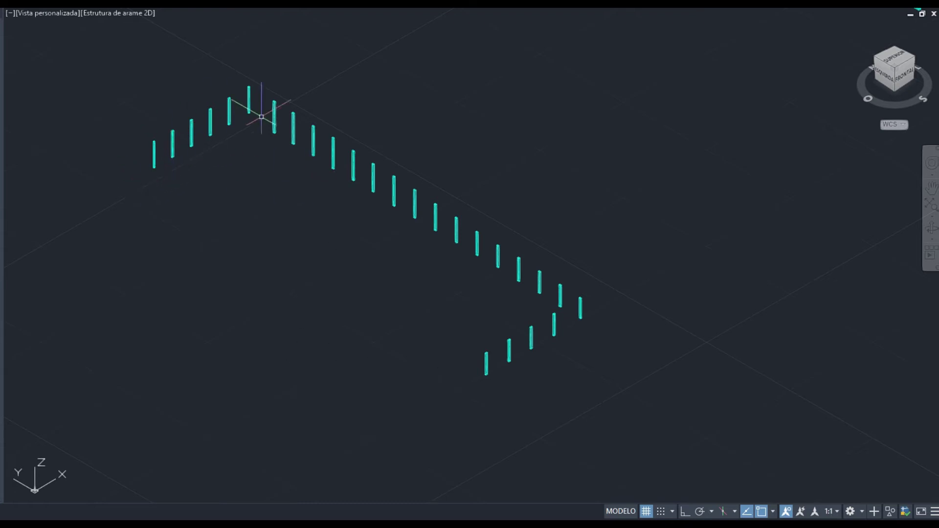
Step: Switch to the top view and inspect the rectangular section of one column on the wall's long side
scroll(506, 297, down, 2)
scroll(604, 293, down, 1)
middle_drag(589, 295, 306, 292)
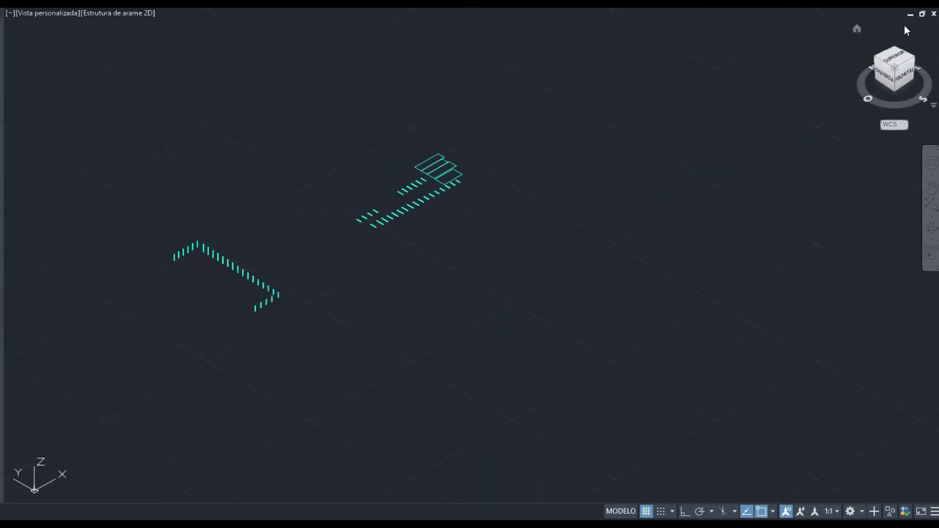
click(898, 62)
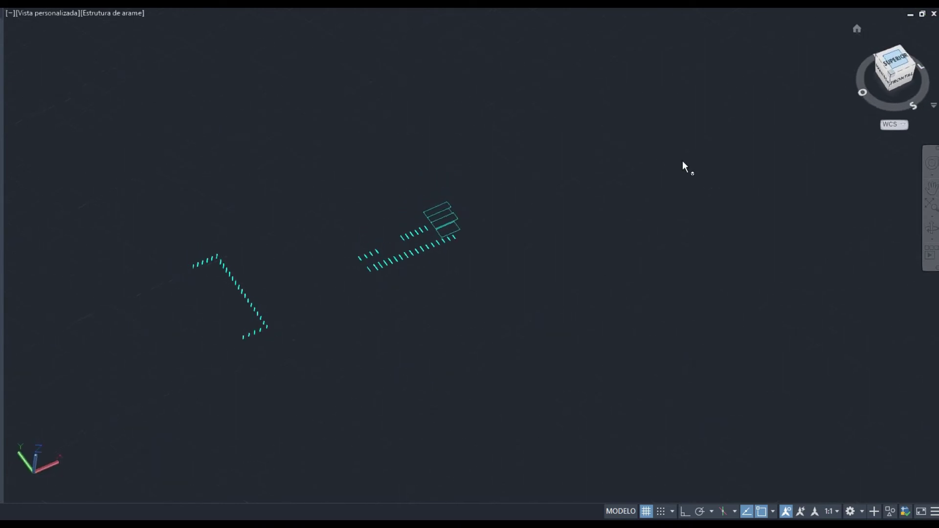
scroll(235, 241, up, 6)
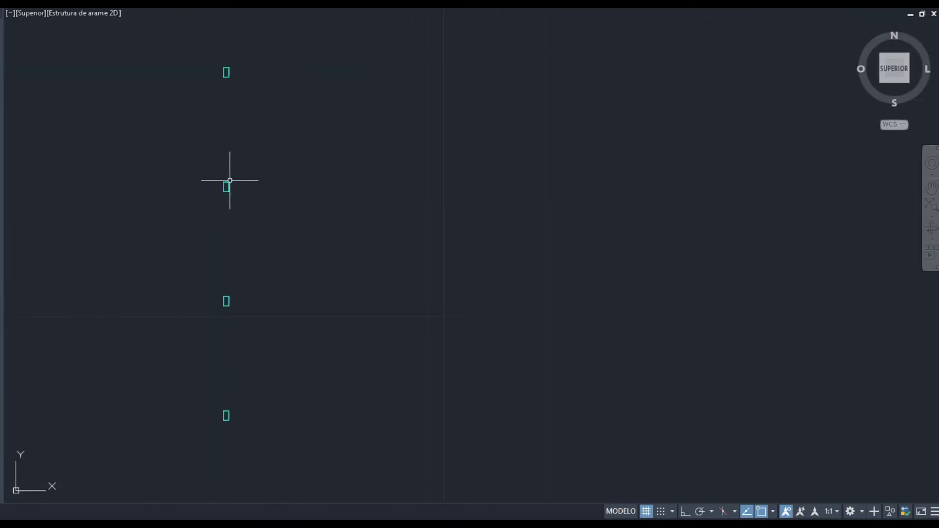
scroll(226, 184, up, 5)
click(219, 200)
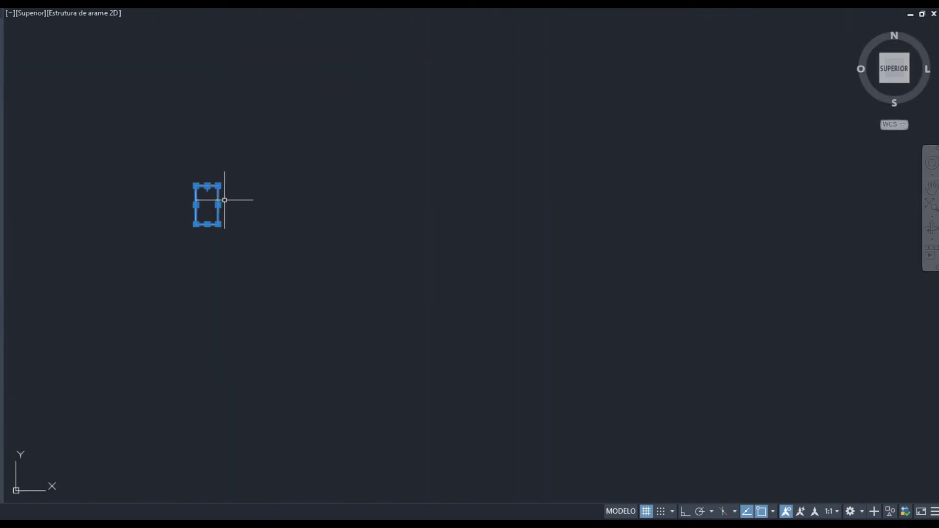
key(Escape)
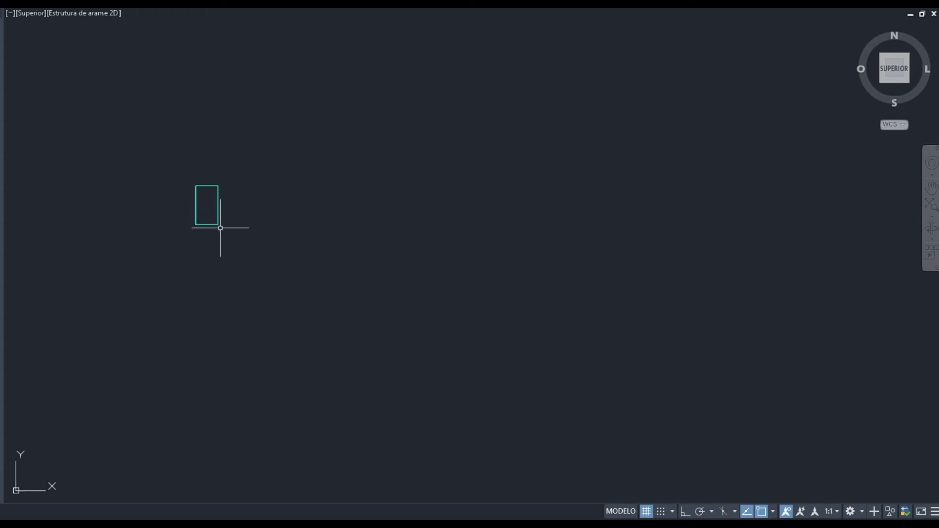
Step: Return to the isometric home view and hide the columns so that only the wall's red piles stay displayed in the model
scroll(353, 201, down, 10)
middle_drag(645, 175, 342, 192)
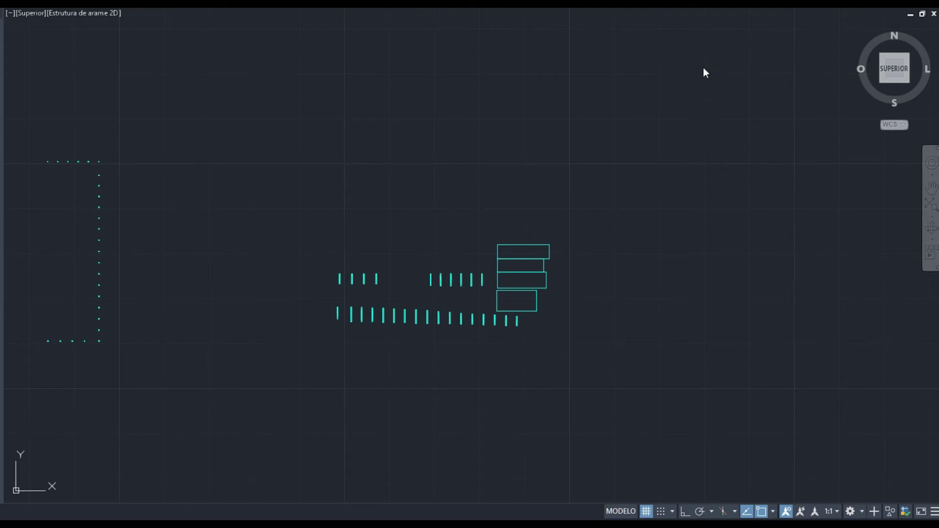
click(857, 28)
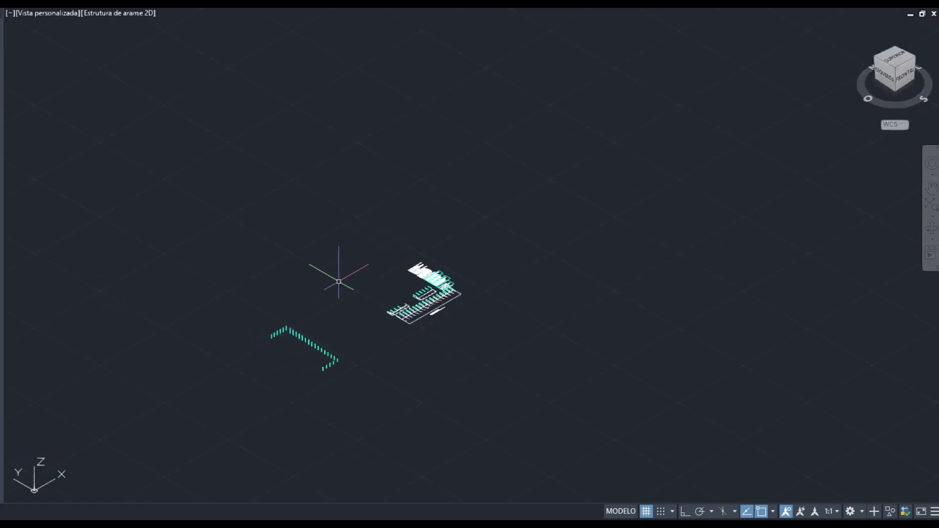
middle_drag(338, 311, 438, 211)
scroll(411, 246, up, 4)
scroll(409, 248, up, 4)
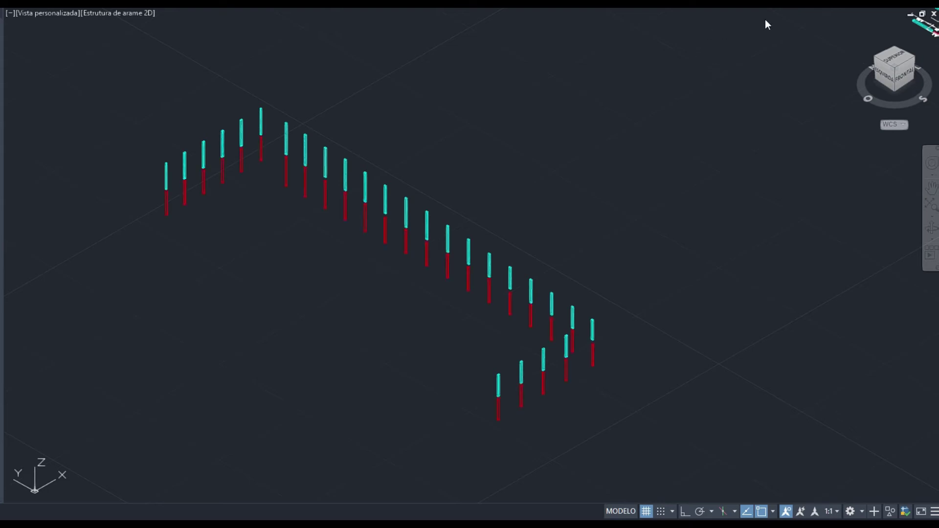
click(699, 52)
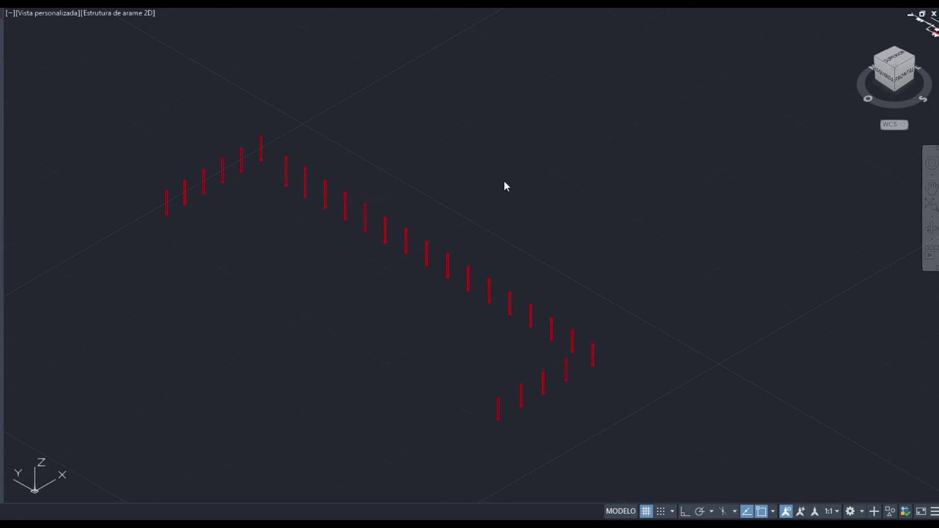
Step: Query the solid properties of all the isolated piles along the wall's three sides
middle_drag(450, 195, 438, 110)
key(ctrl+a)
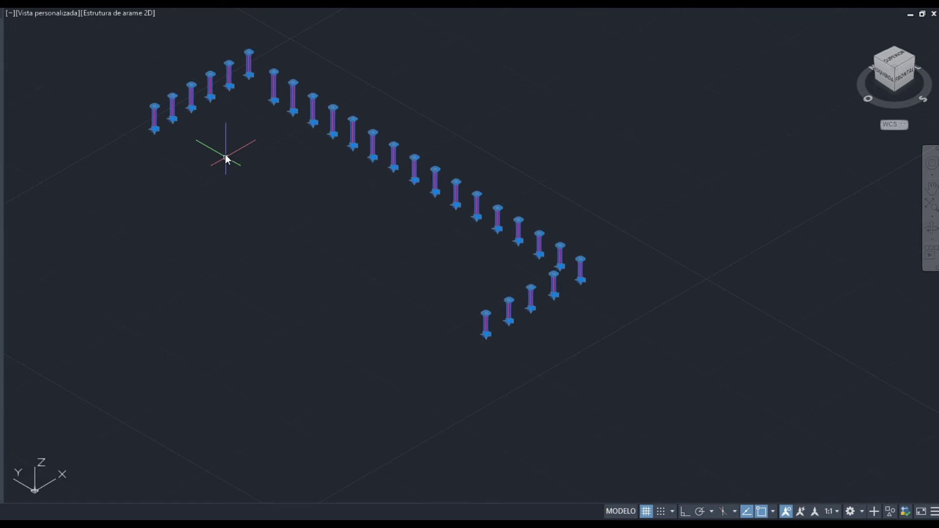
click(293, 211)
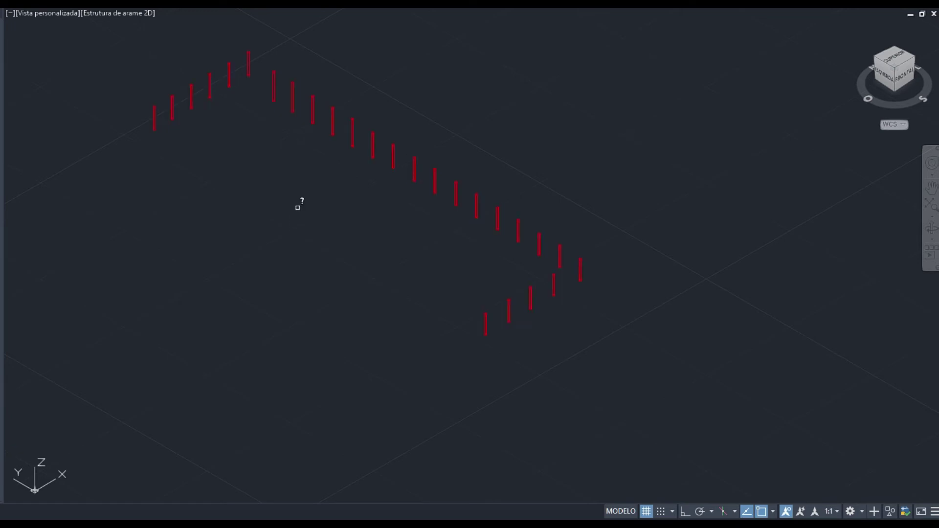
drag(677, 366, 101, 46)
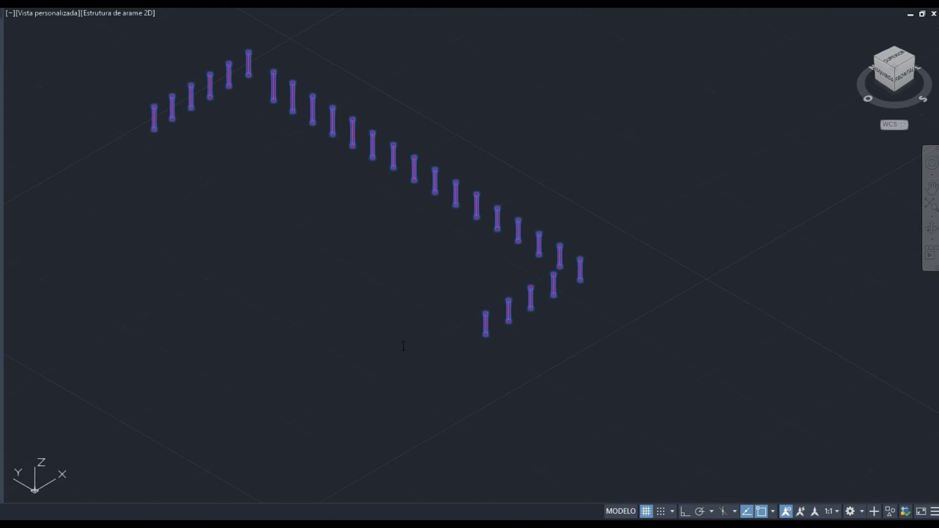
key(Escape)
Step: Switch to the top view and check the "Volume concreto brocas" note in the material quantities list
scroll(769, 192, down, 5)
middle_drag(816, 123, 417, 244)
click(894, 58)
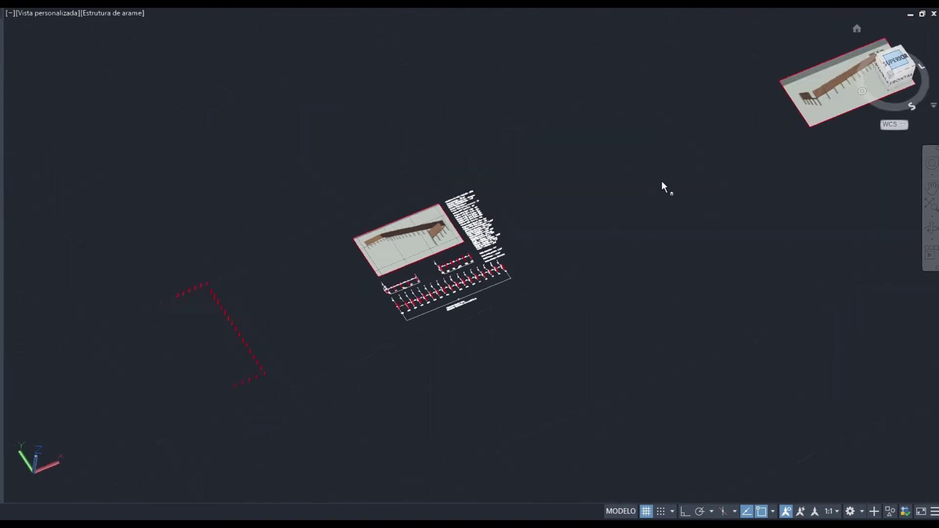
scroll(427, 251, up, 10)
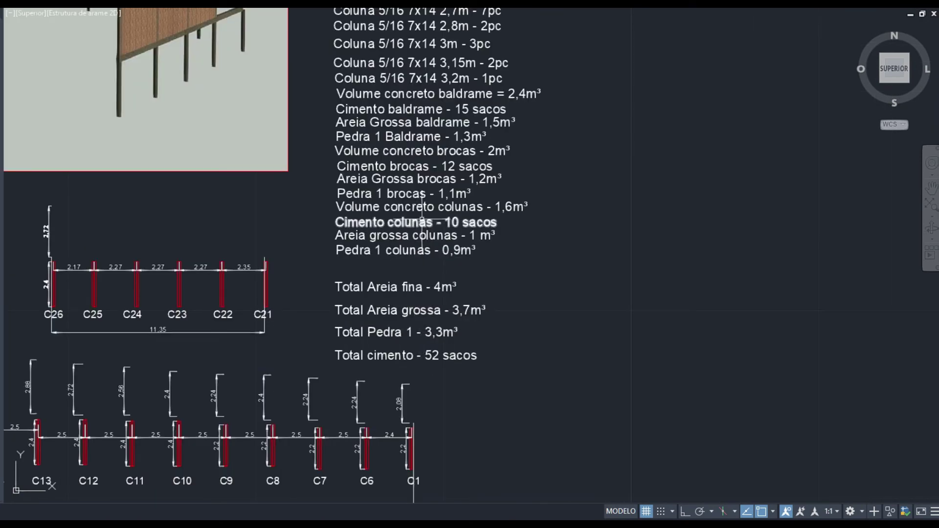
click(406, 151)
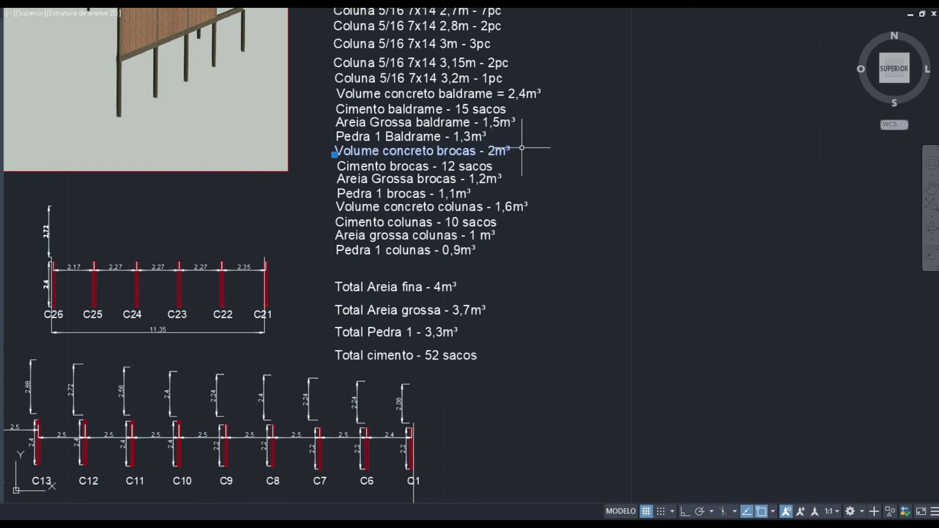
Step: Return to the isometric home view showing the piles and drawings together, and clear the note selection
click(856, 30)
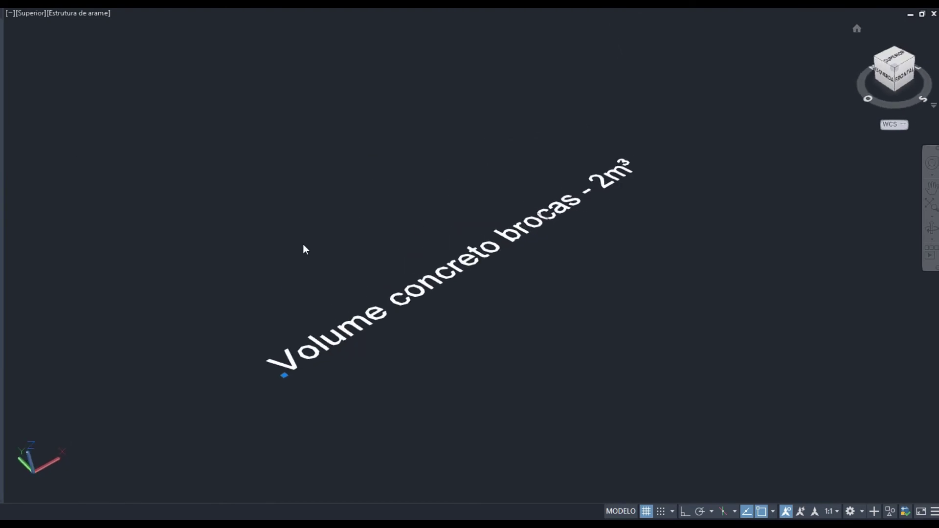
scroll(679, 157, down, 10)
middle_drag(649, 173, 667, 134)
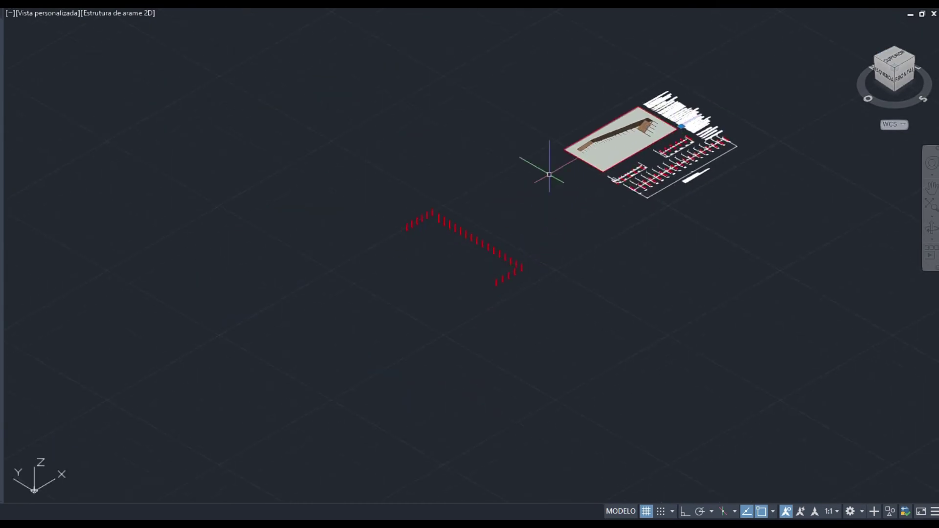
key(Escape)
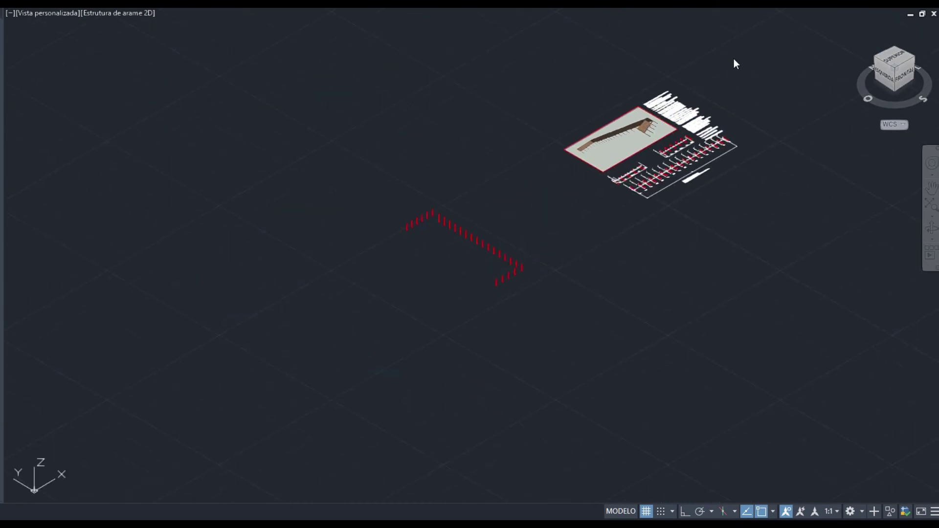